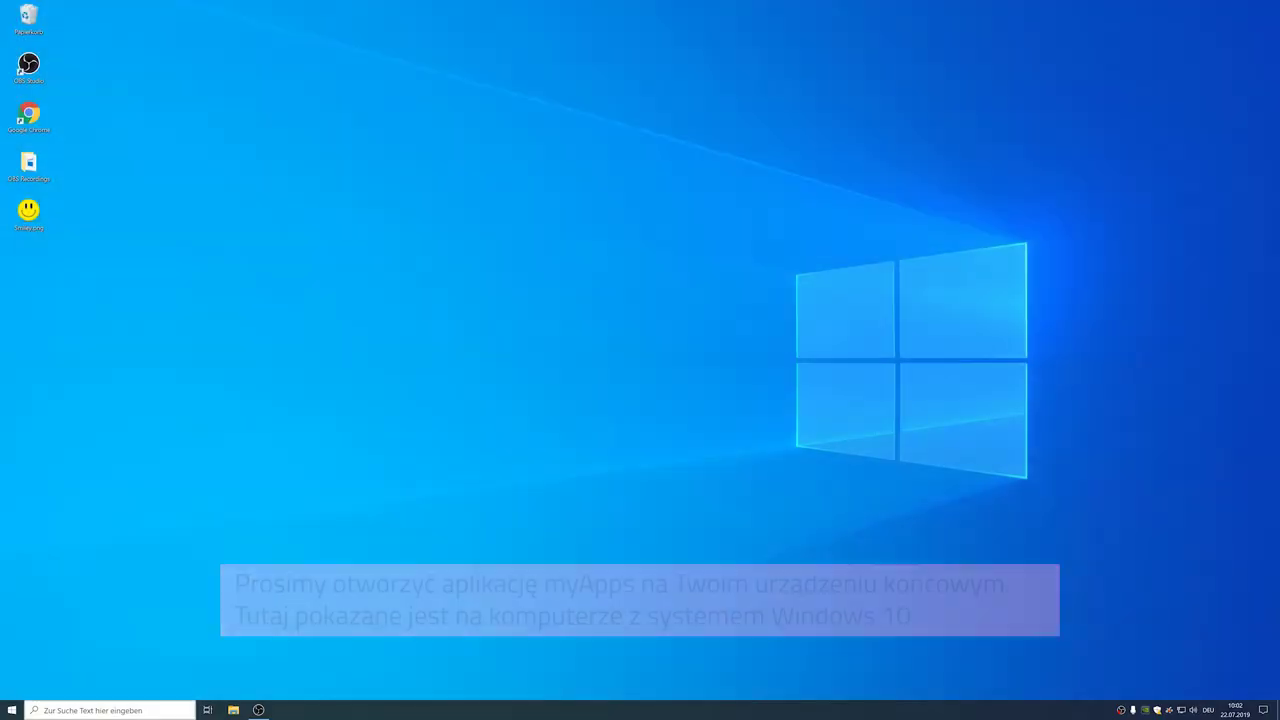
Step: Launch the myApps client and maximize its window
key(super+s)
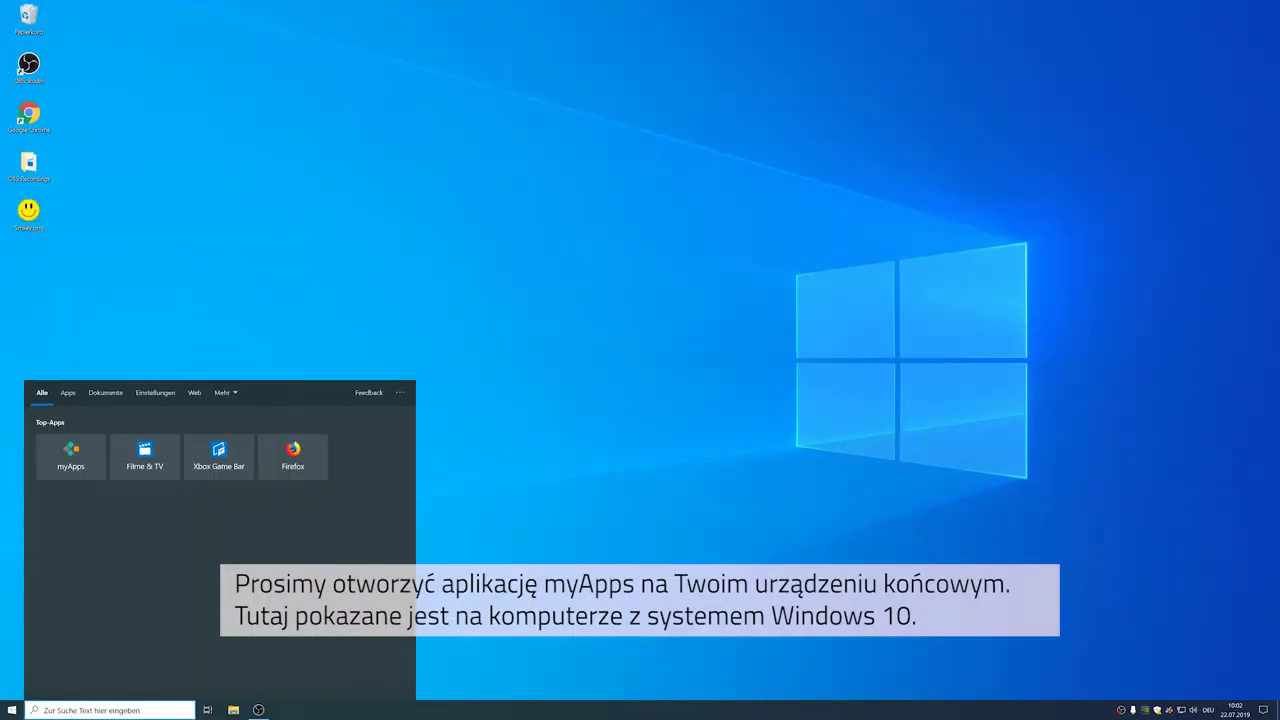
text(myApps)
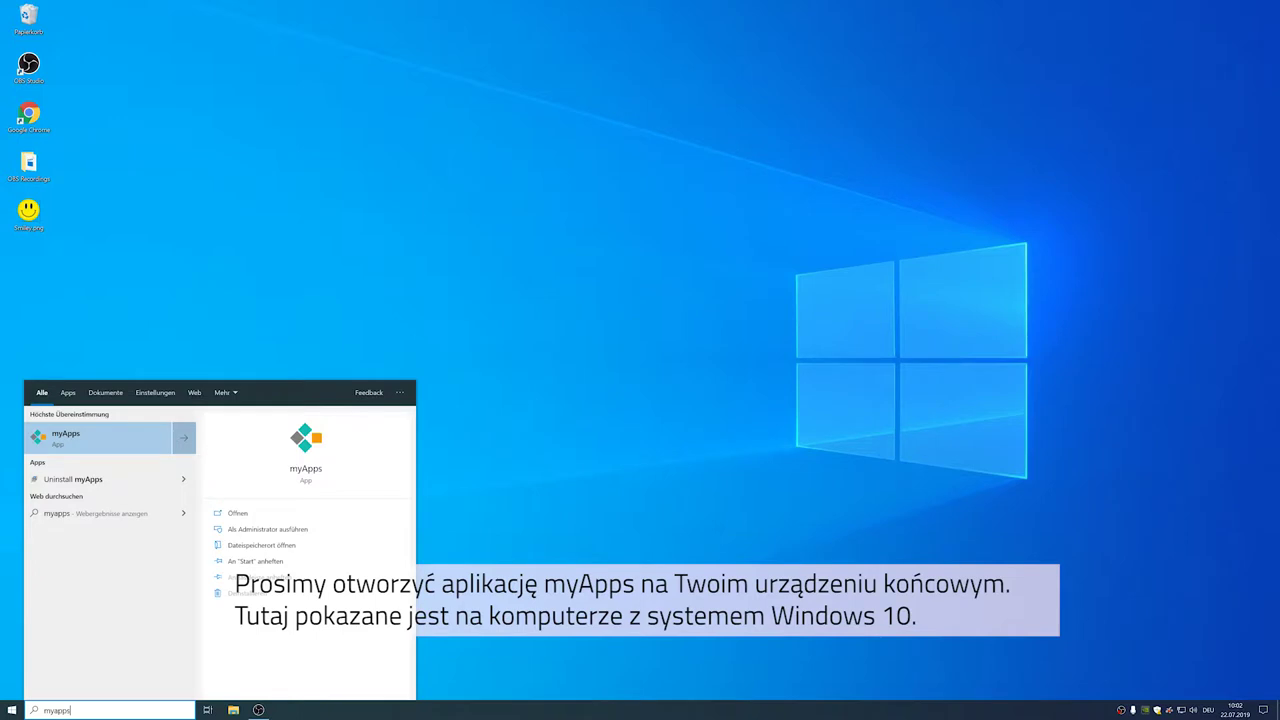
key(Return)
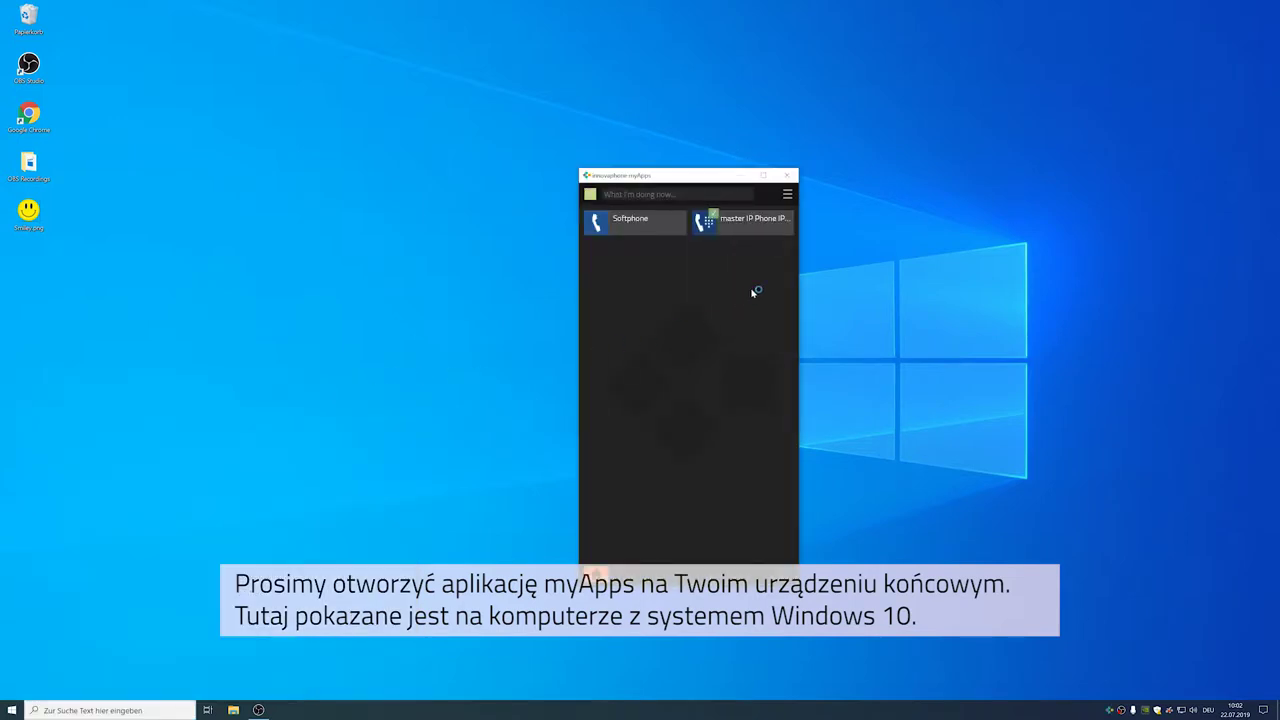
click(769, 177)
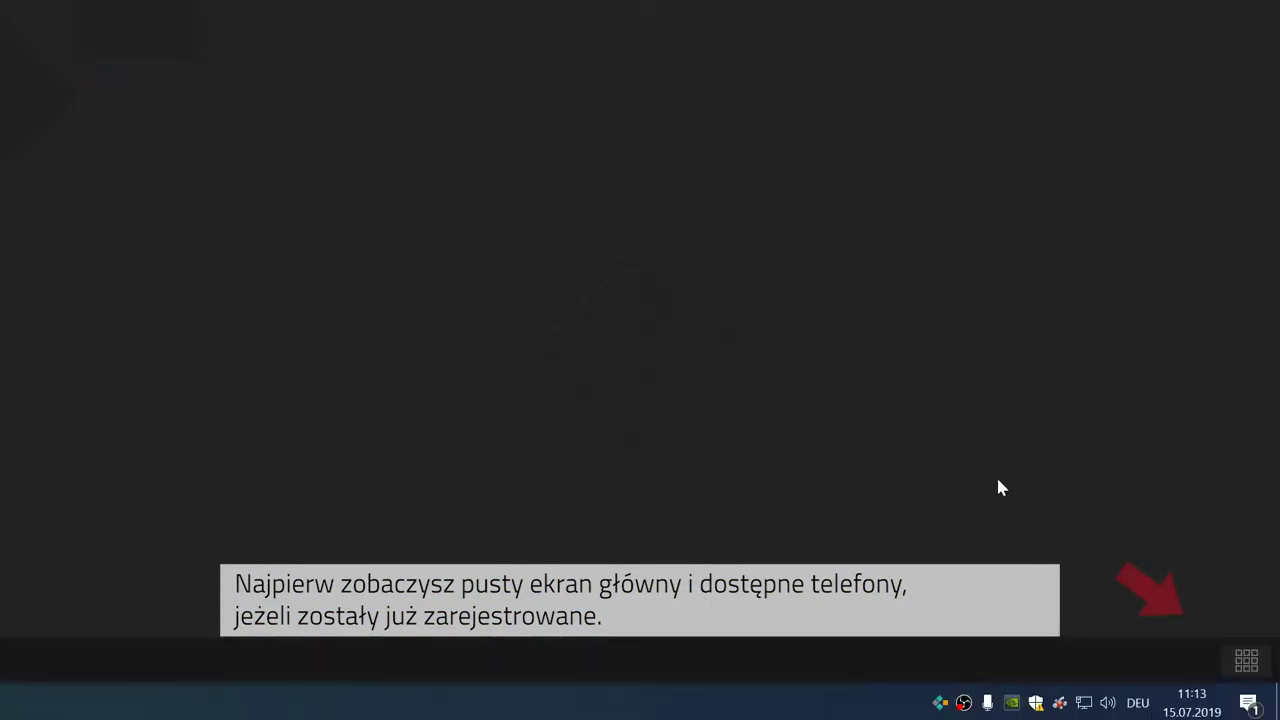
Step: Add Call List, Chat, Contacts, Fax, Profile and Users from the list of all apps to the home screen and return there
click(1243, 662)
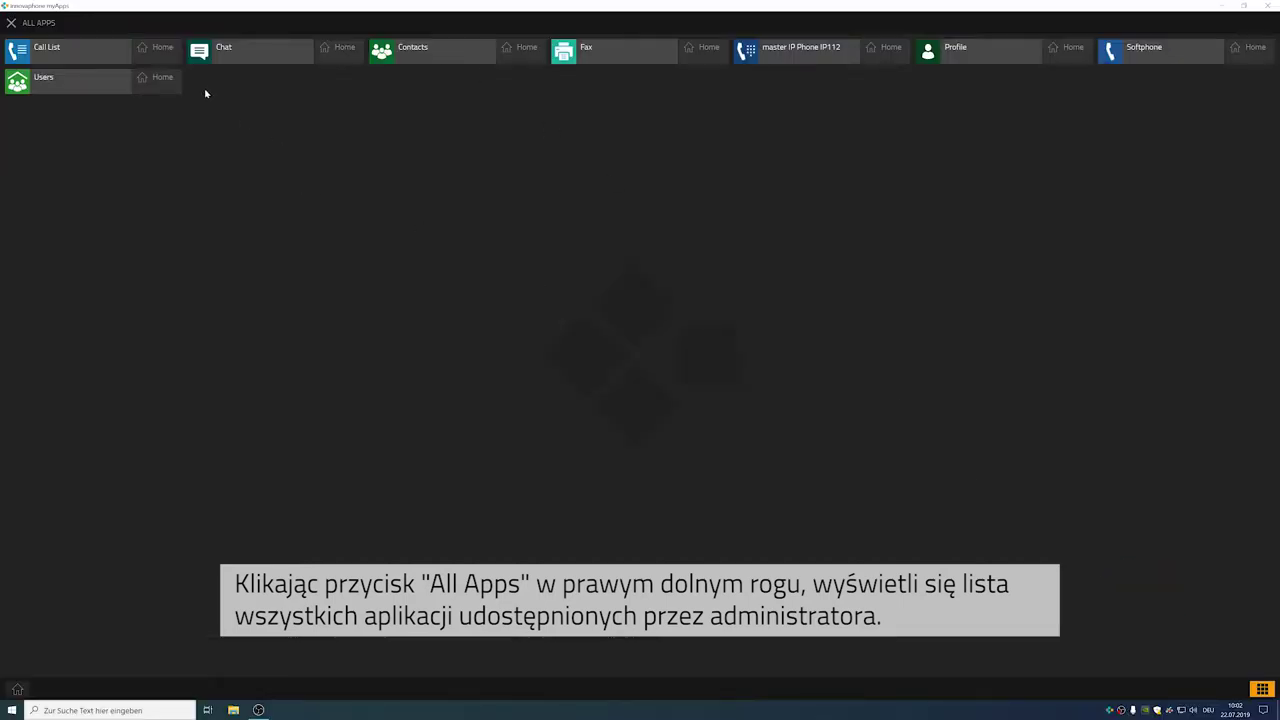
click(160, 55)
click(344, 49)
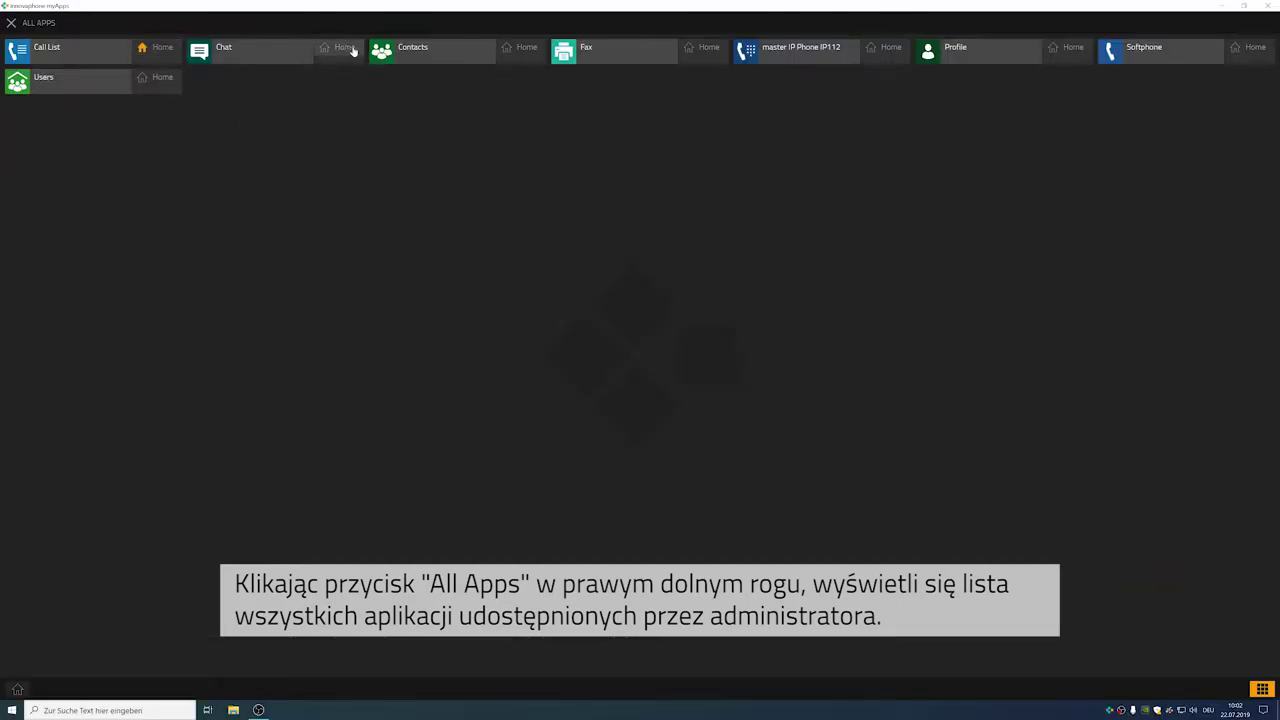
click(503, 50)
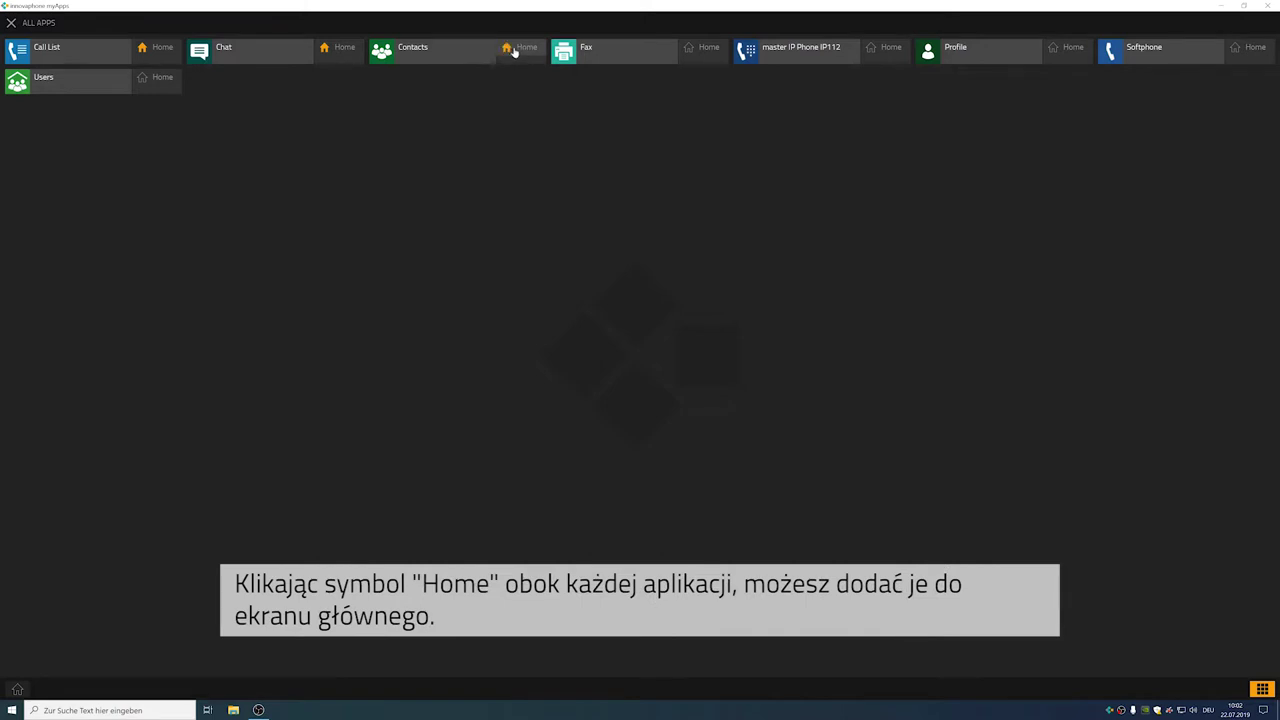
click(700, 52)
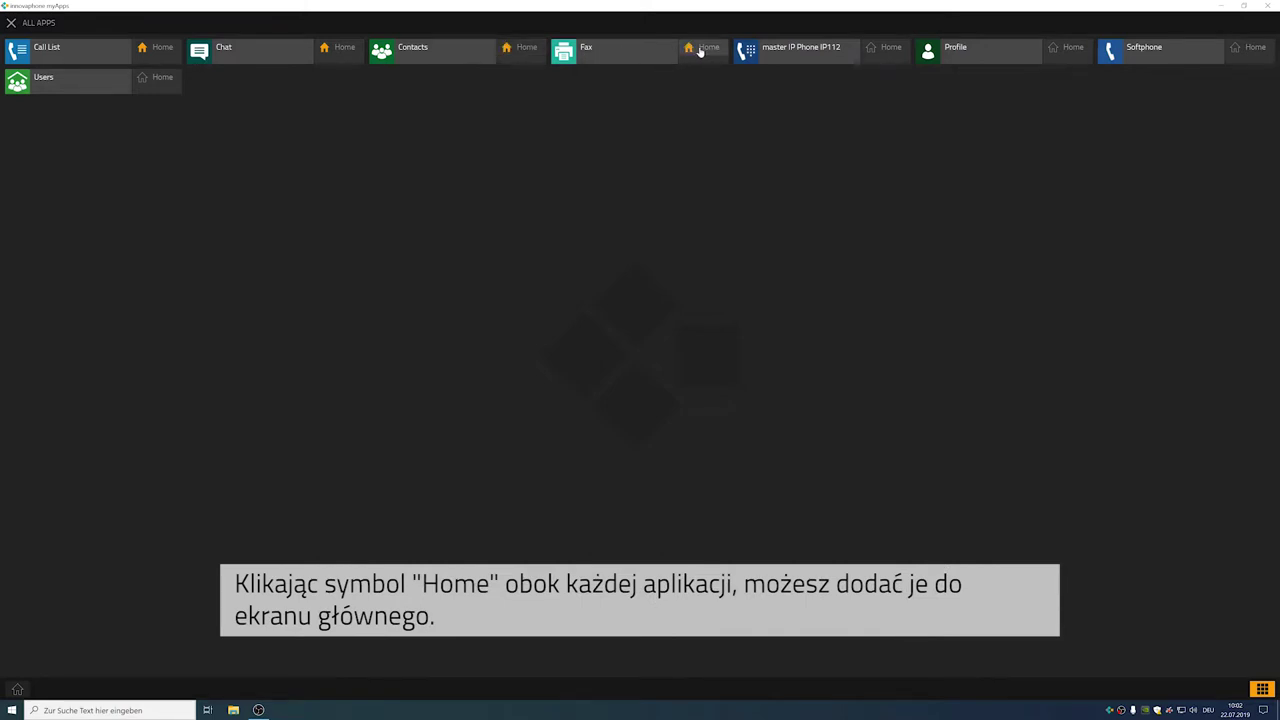
click(1062, 49)
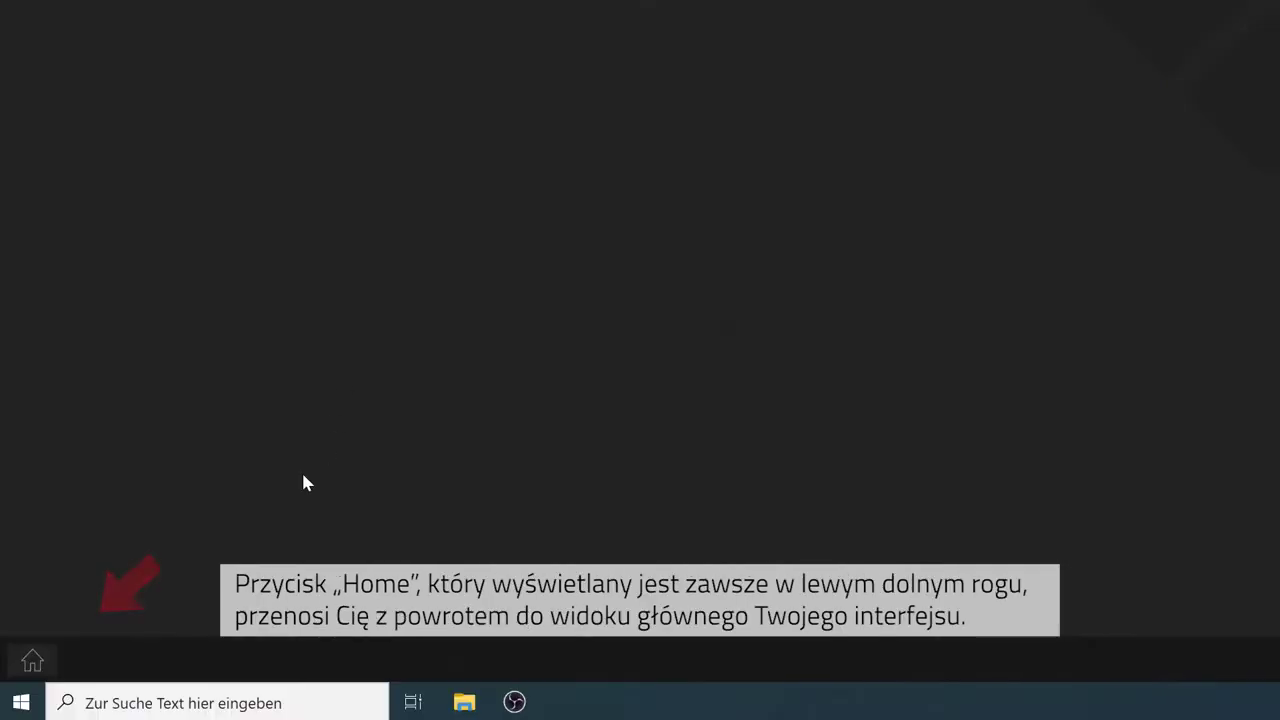
click(38, 657)
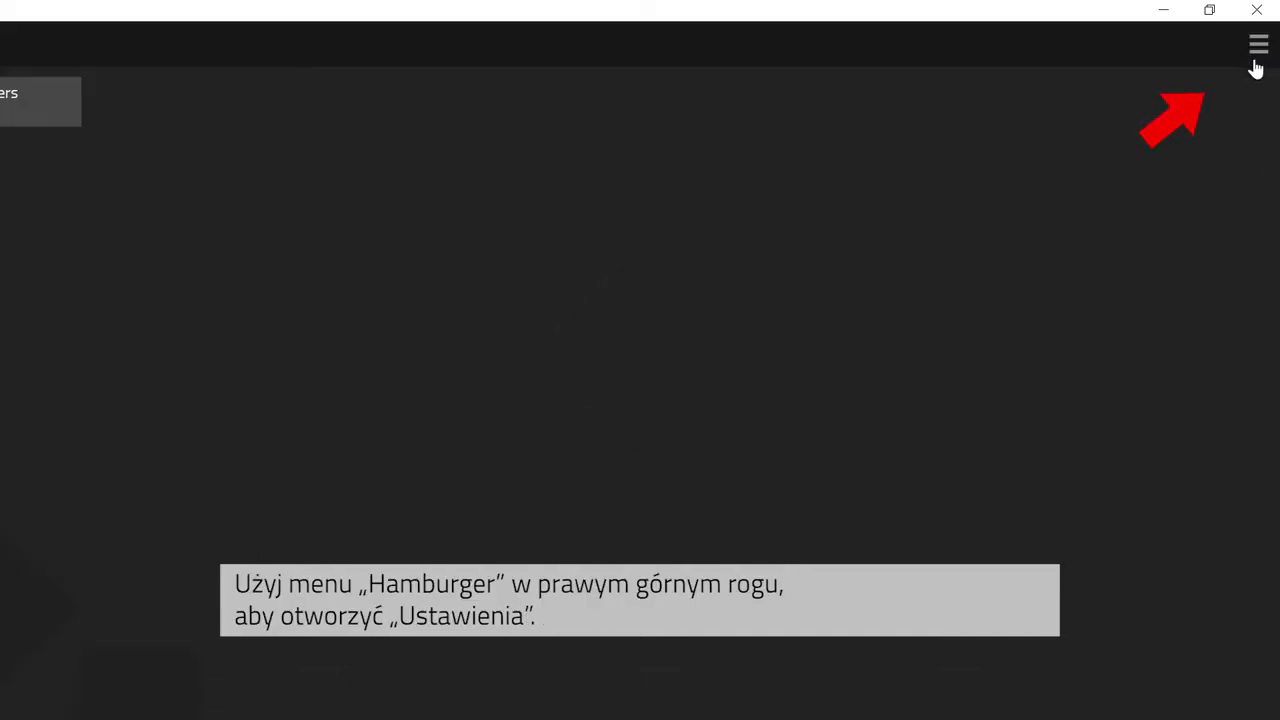
Step: Edit the profile to use Smiley.png from the desktop as its picture, with the crop frame enlarged to nearly the whole image
click(1256, 58)
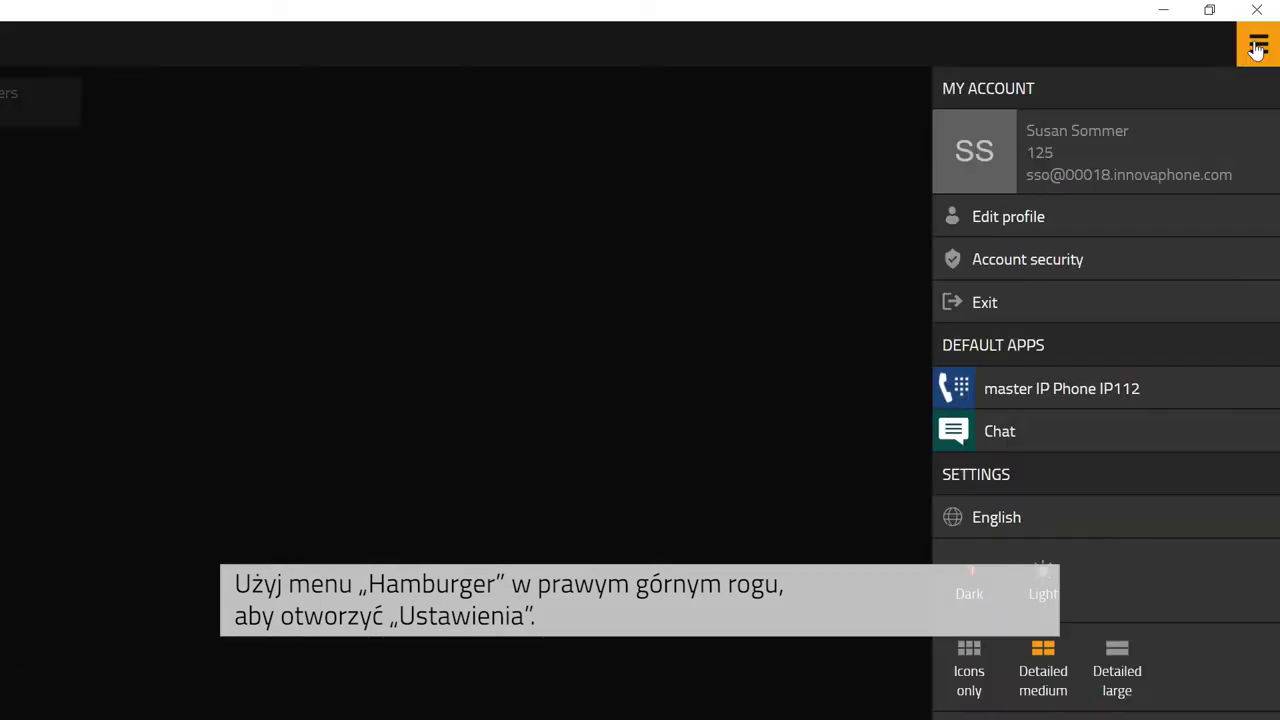
click(1008, 217)
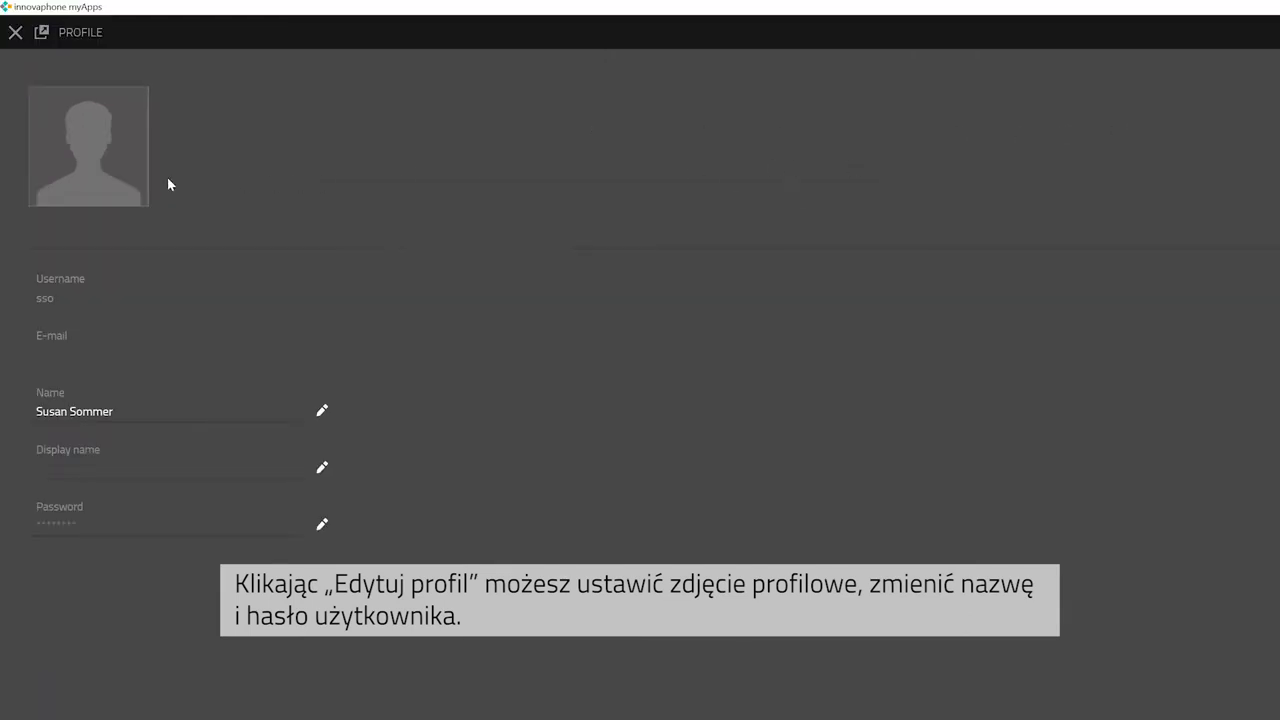
click(105, 179)
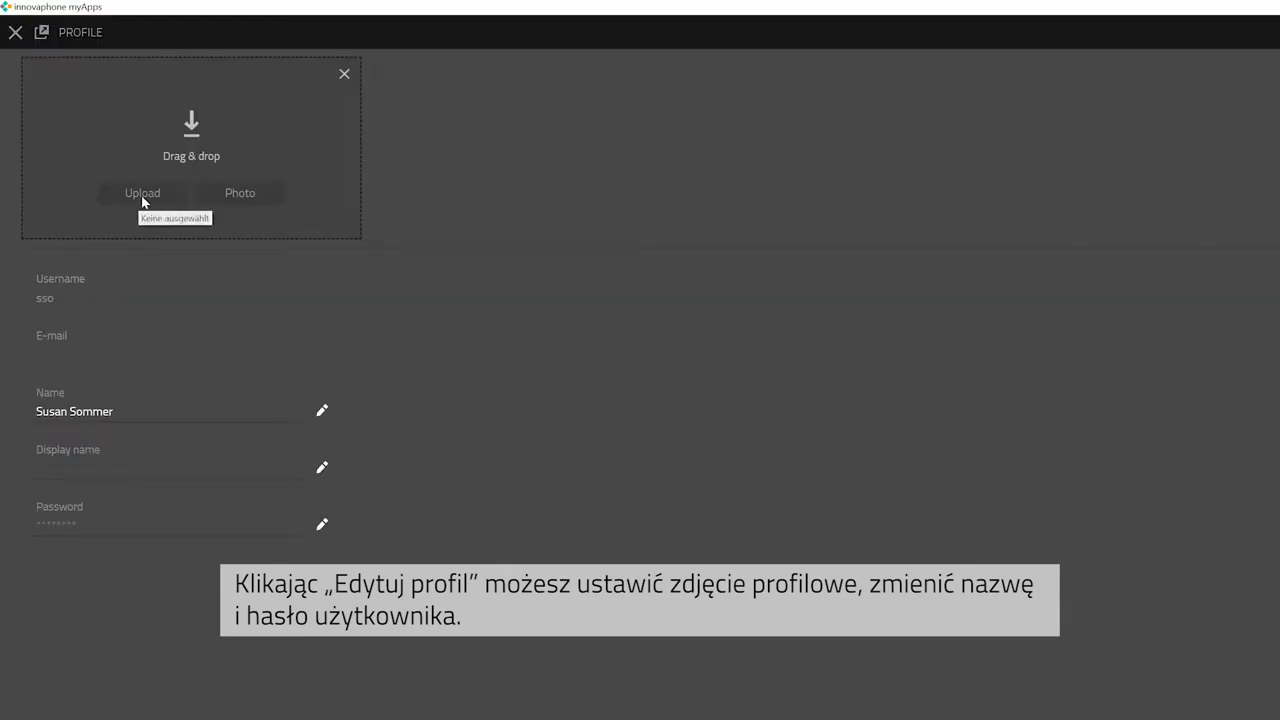
click(140, 195)
click(172, 153)
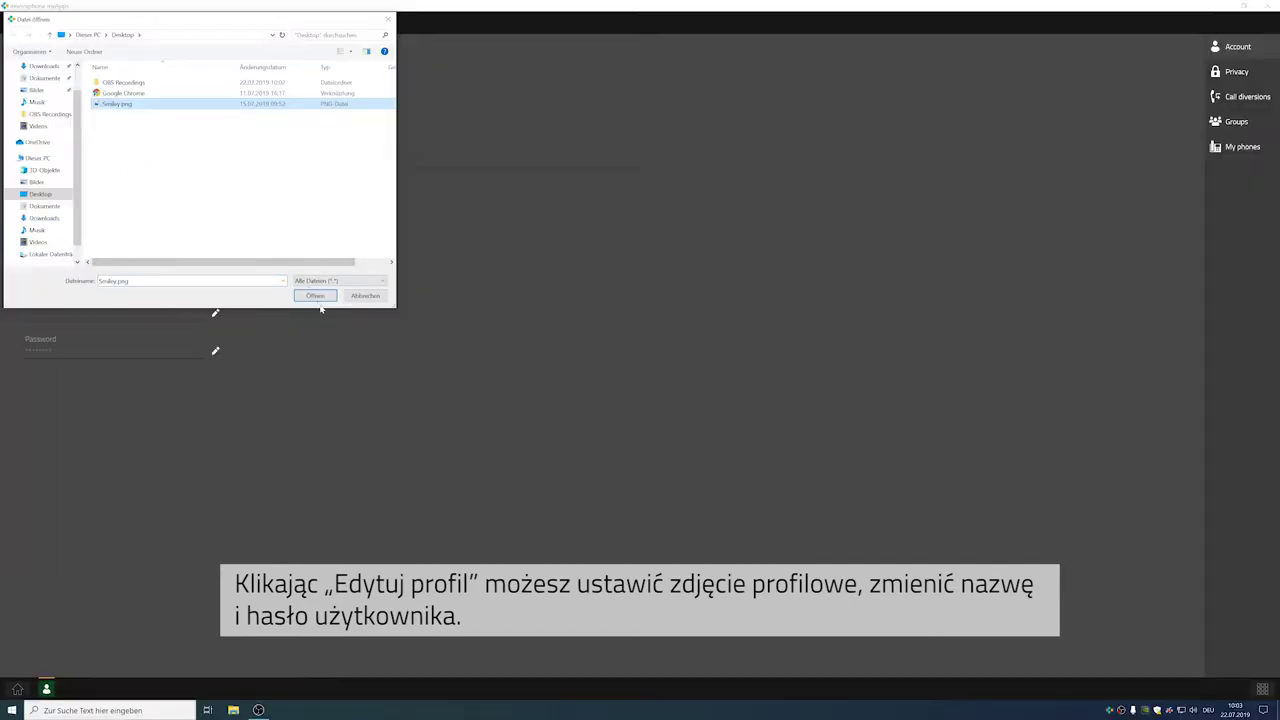
click(318, 299)
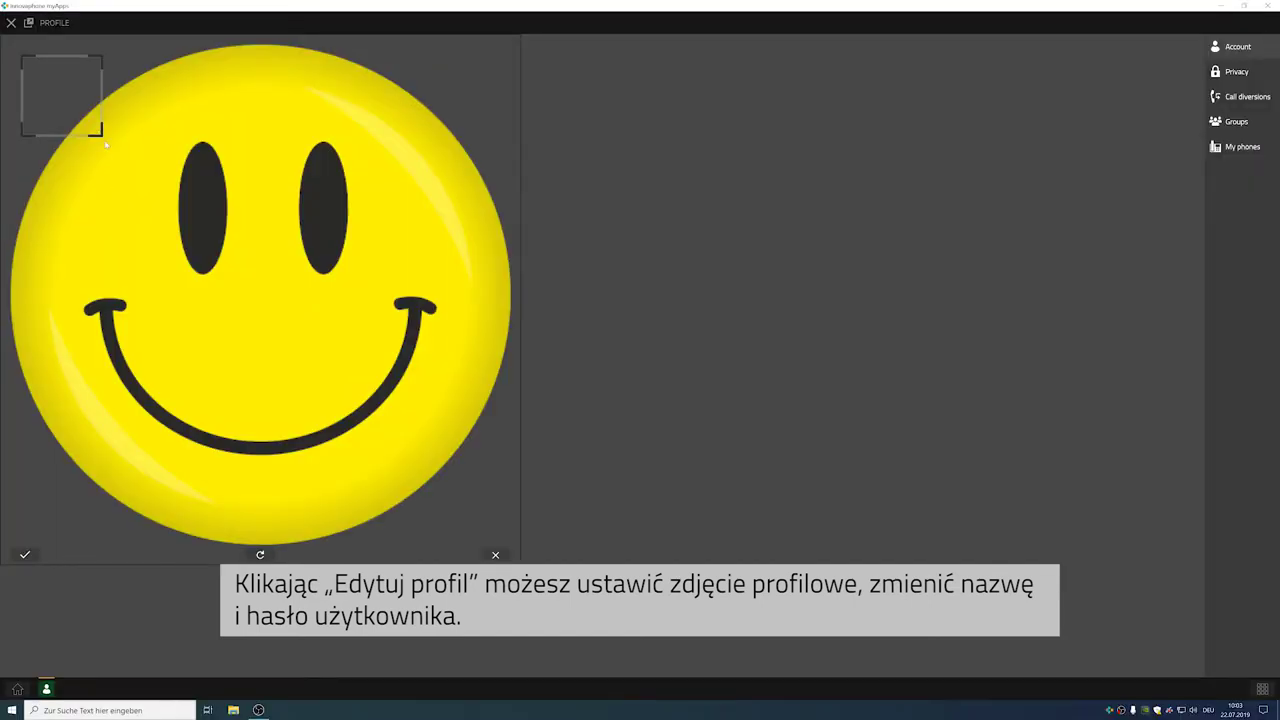
drag(103, 140, 510, 542)
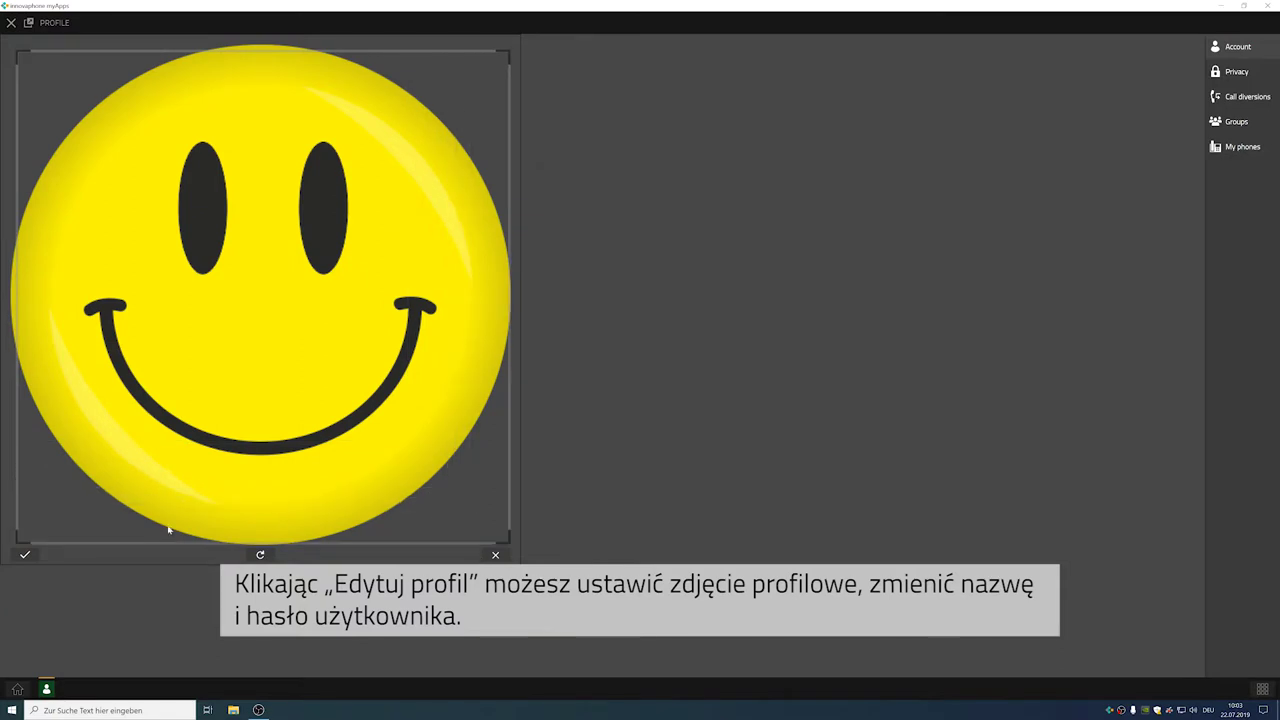
click(26, 555)
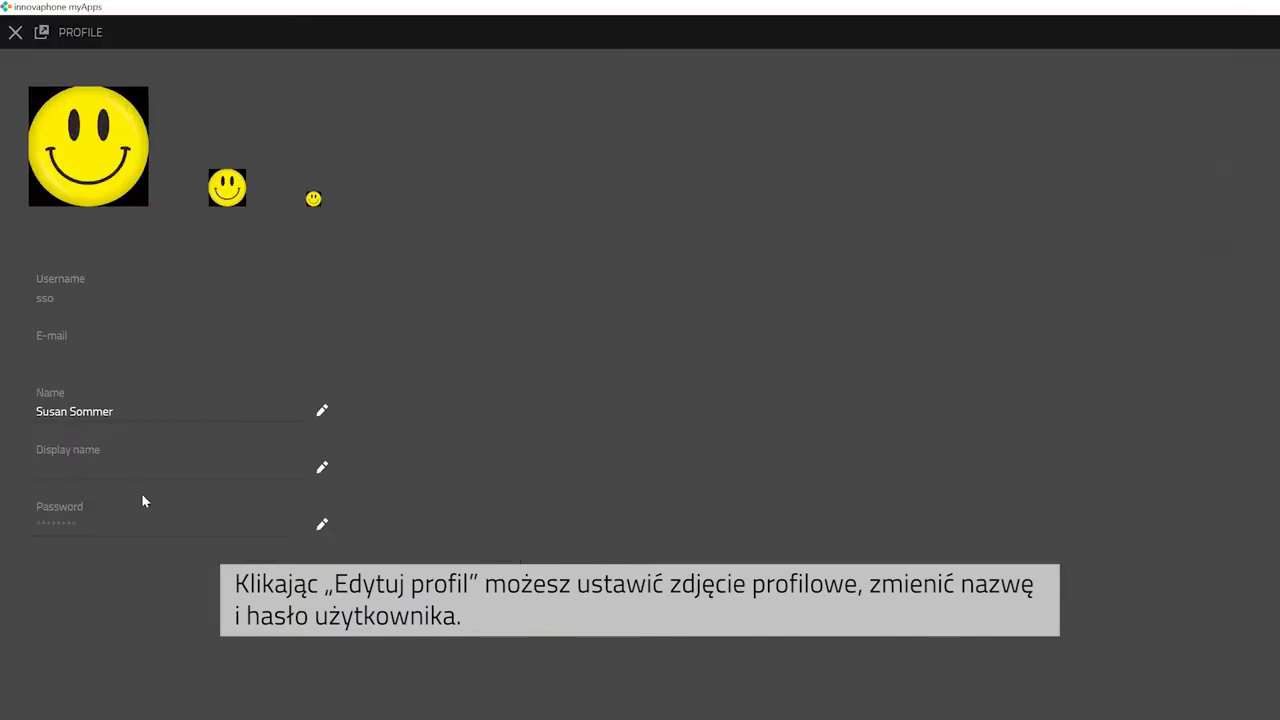
Step: Open the profile's name and password for editing and leave both fields without entering anything
click(320, 412)
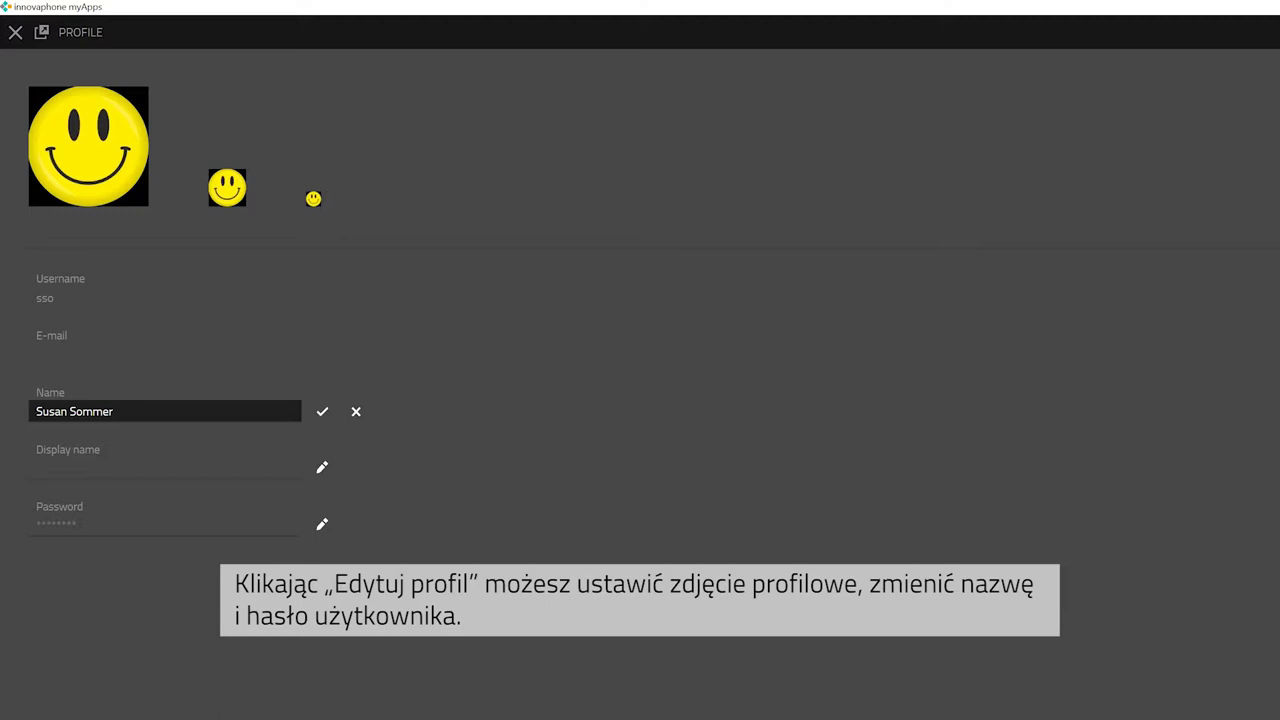
click(322, 412)
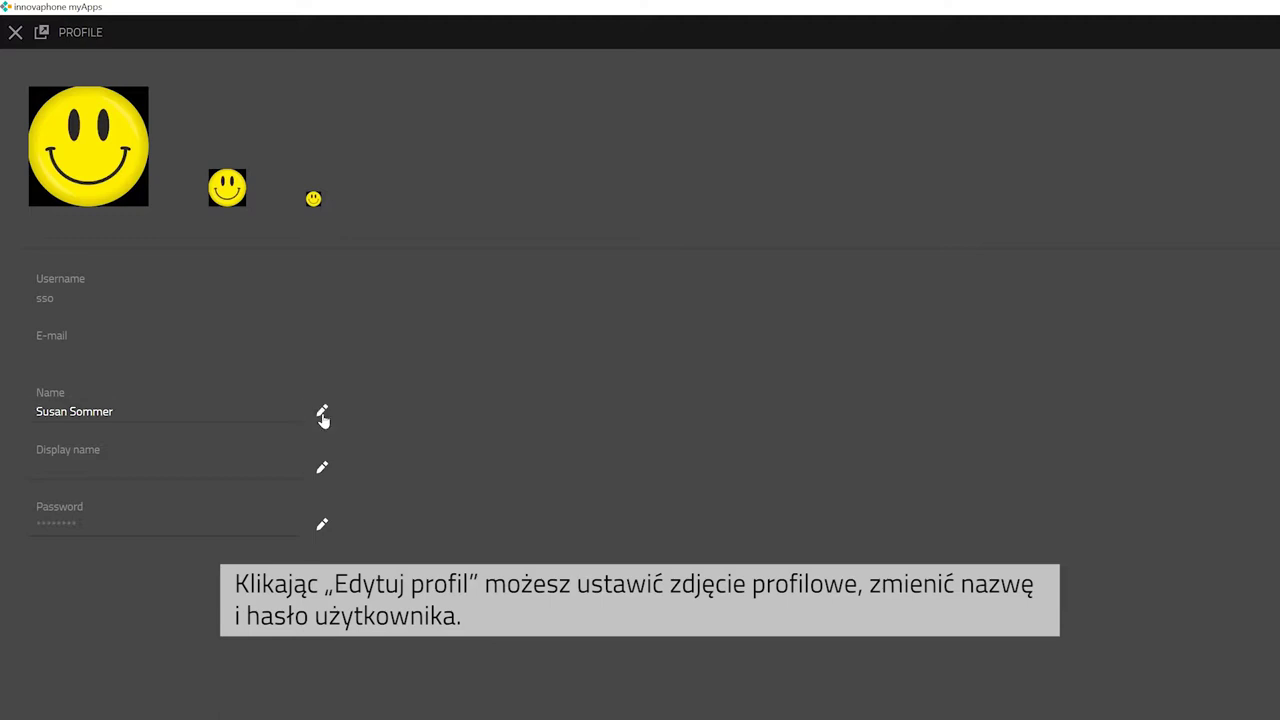
click(322, 528)
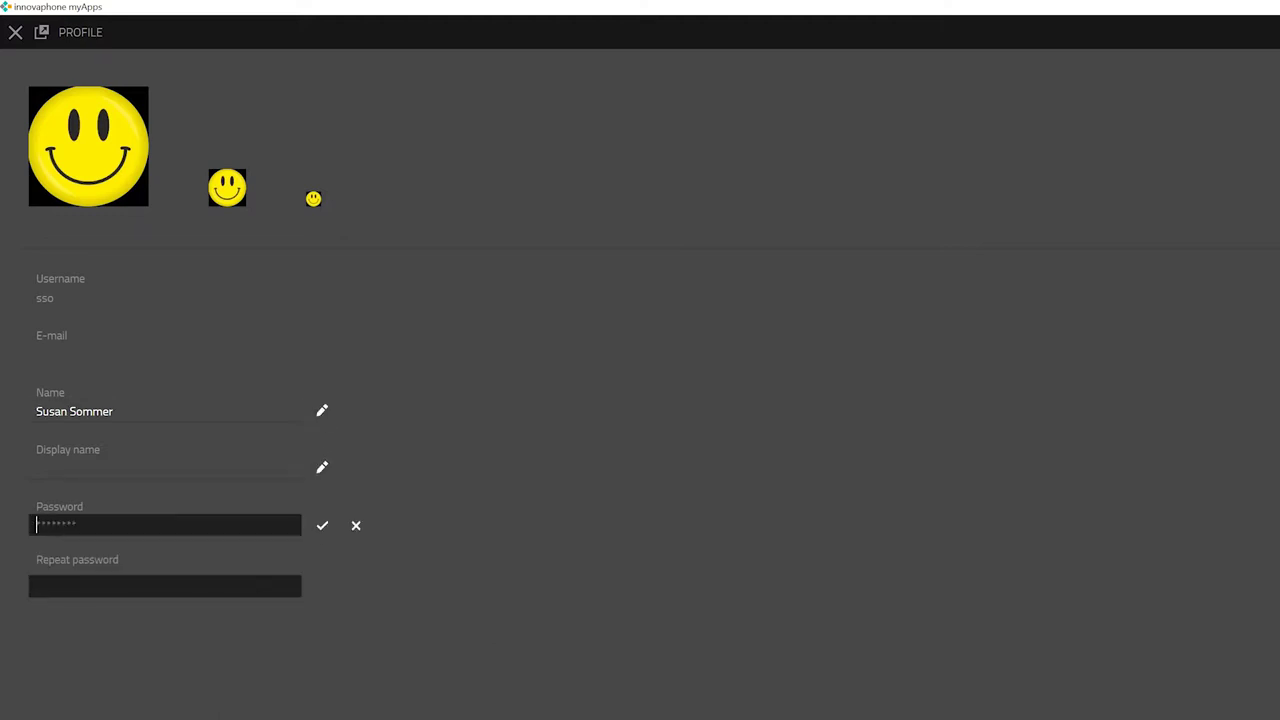
click(355, 525)
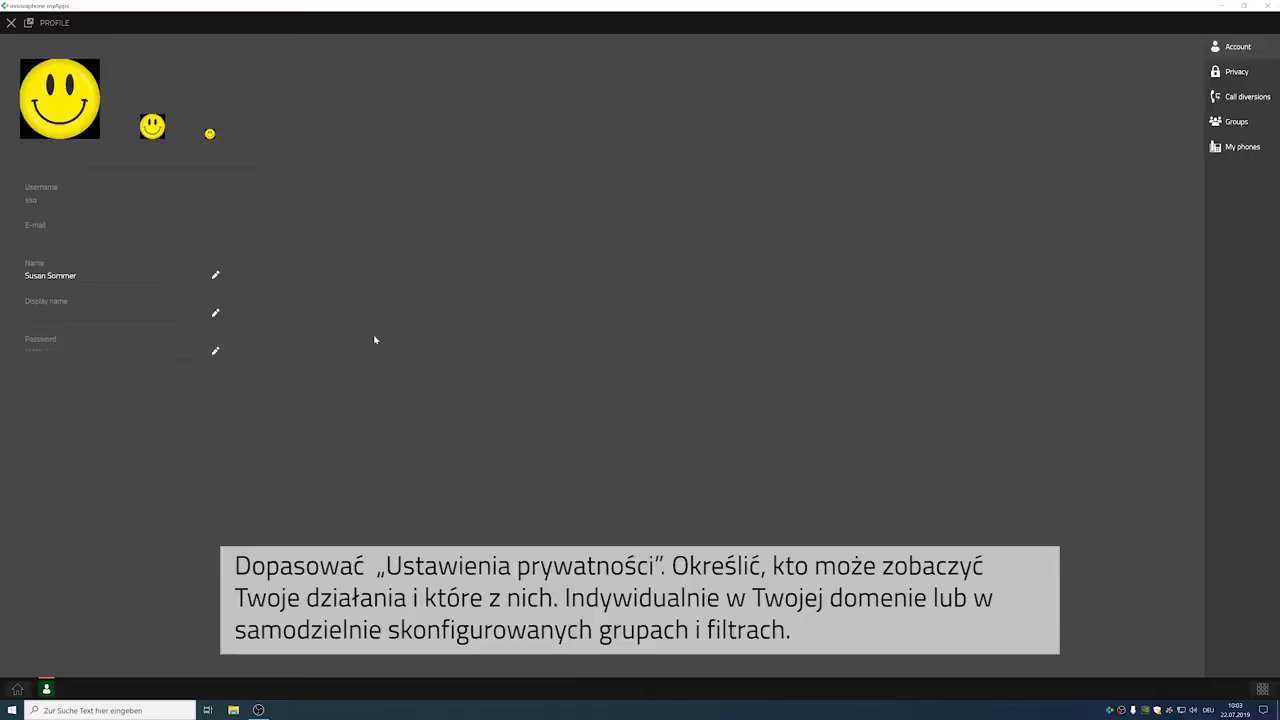
Step: Review the profile's Privacy, Call diversions, Groups and My phones pages and close the profile
click(1238, 73)
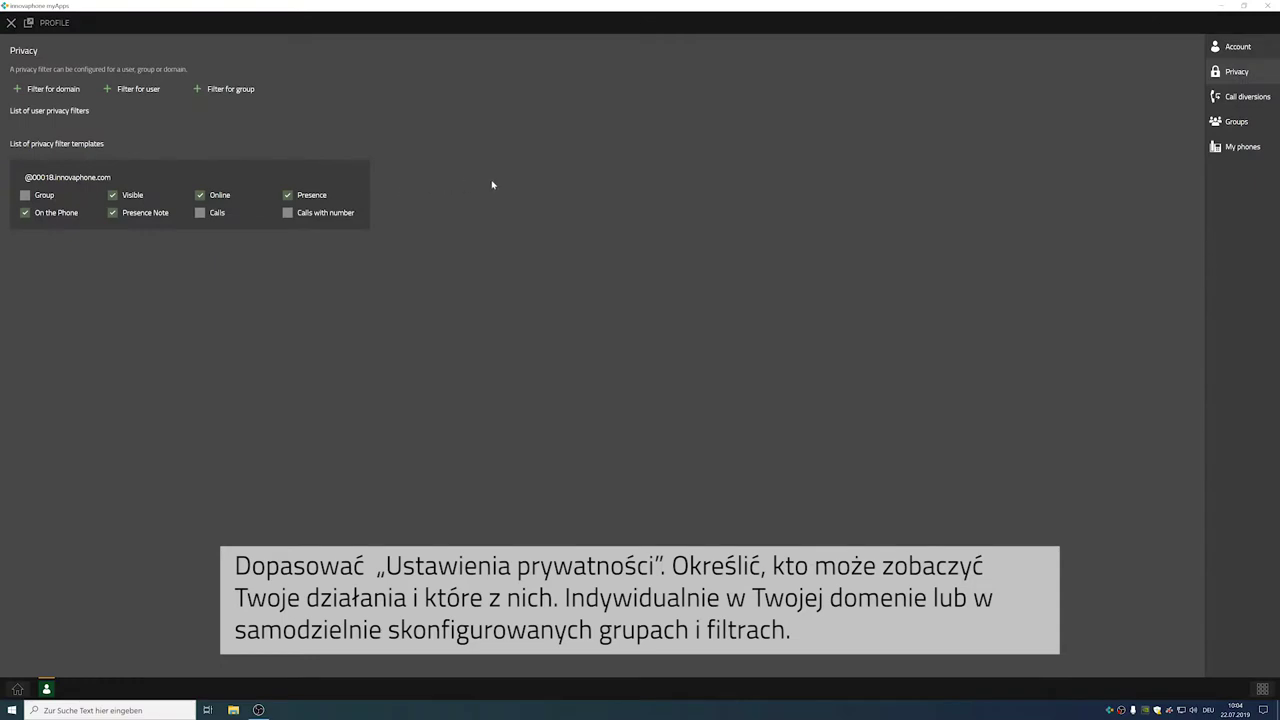
click(1234, 98)
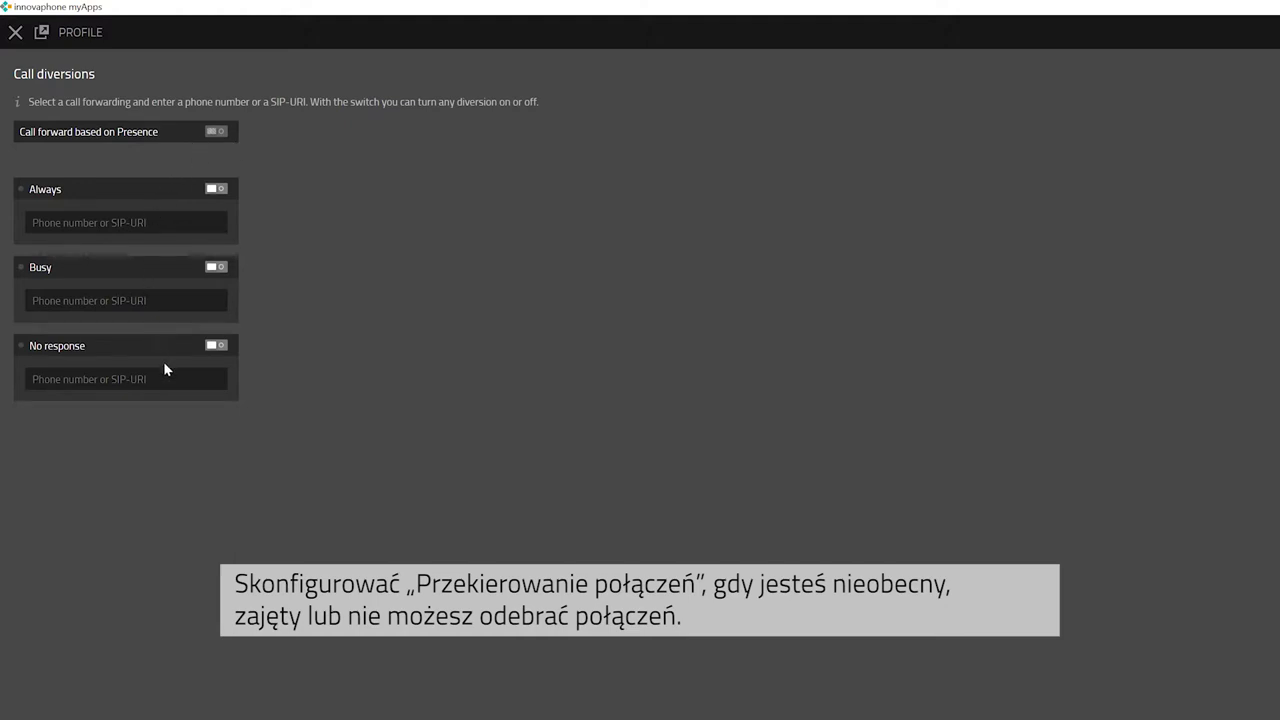
click(1239, 125)
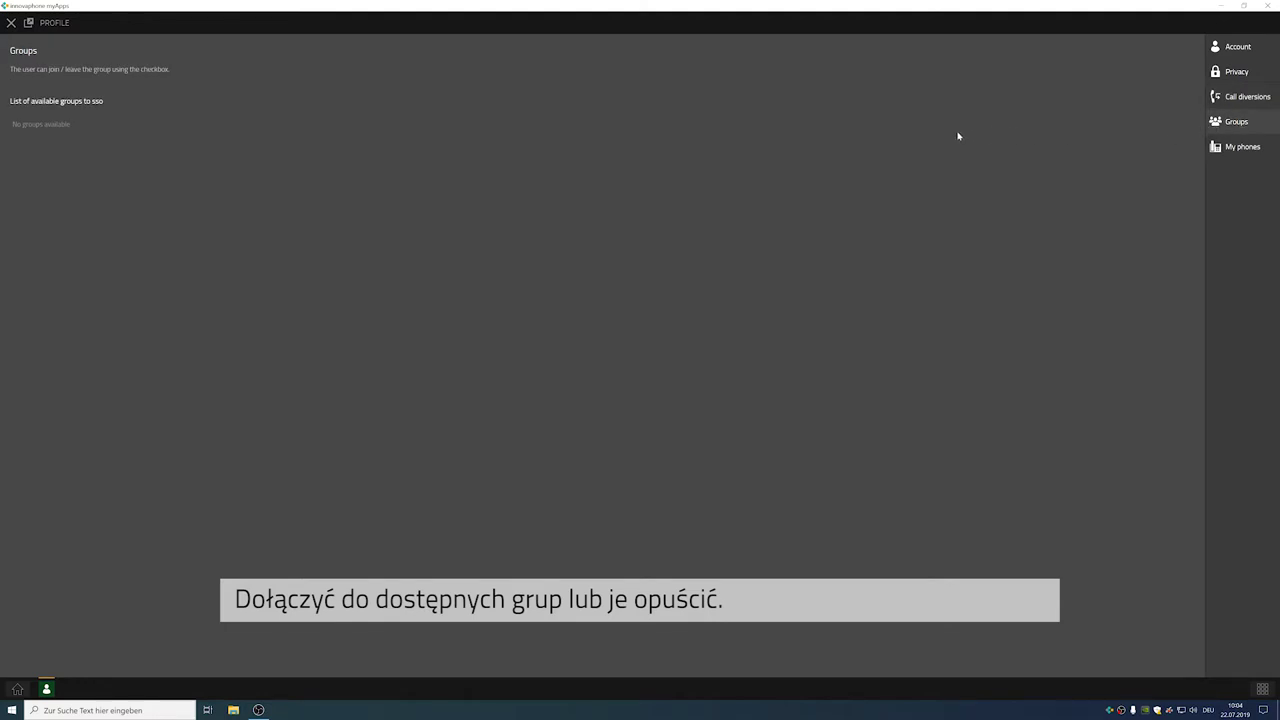
click(1213, 147)
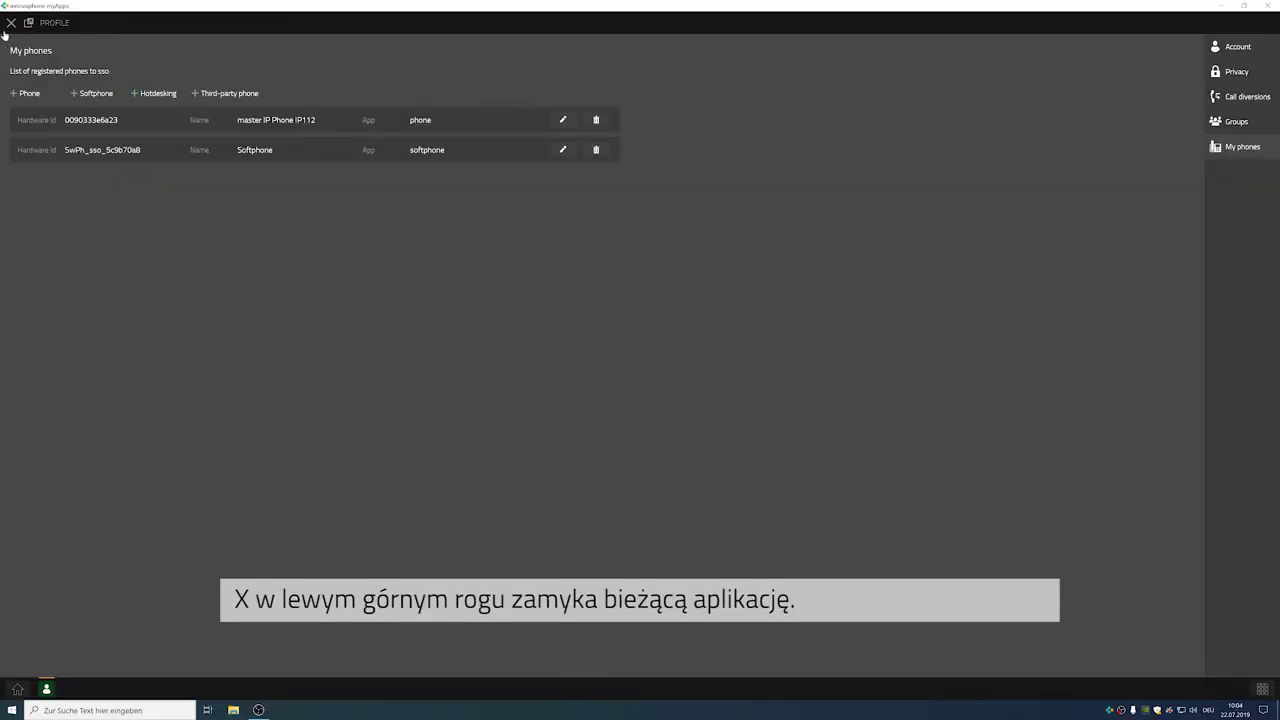
click(11, 24)
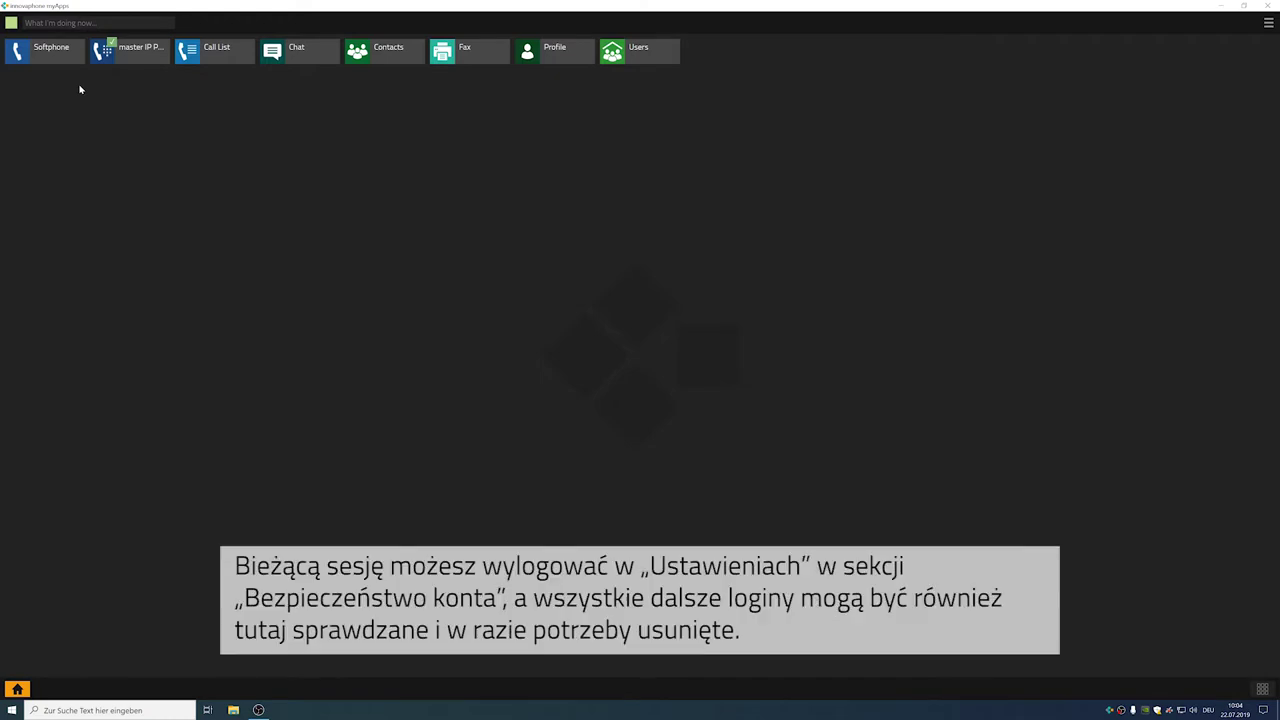
Step: View the account security page with the session logout option and return to the home screen
click(1268, 22)
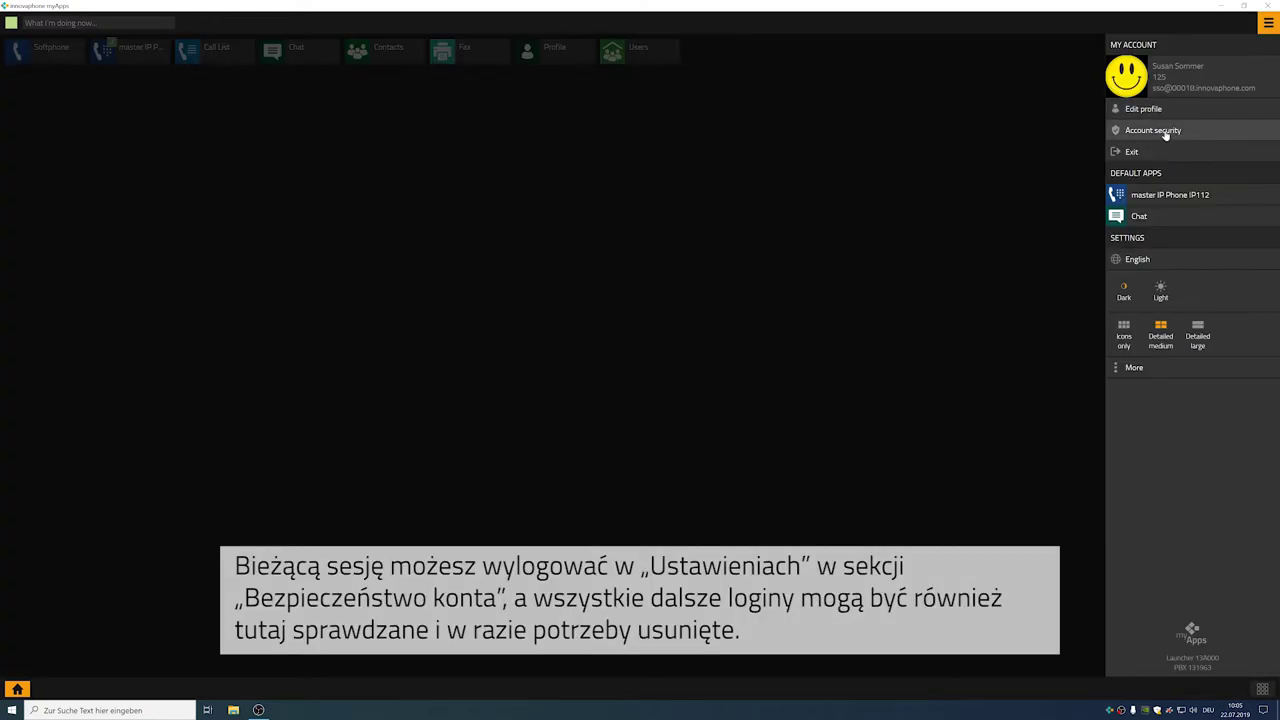
click(1166, 134)
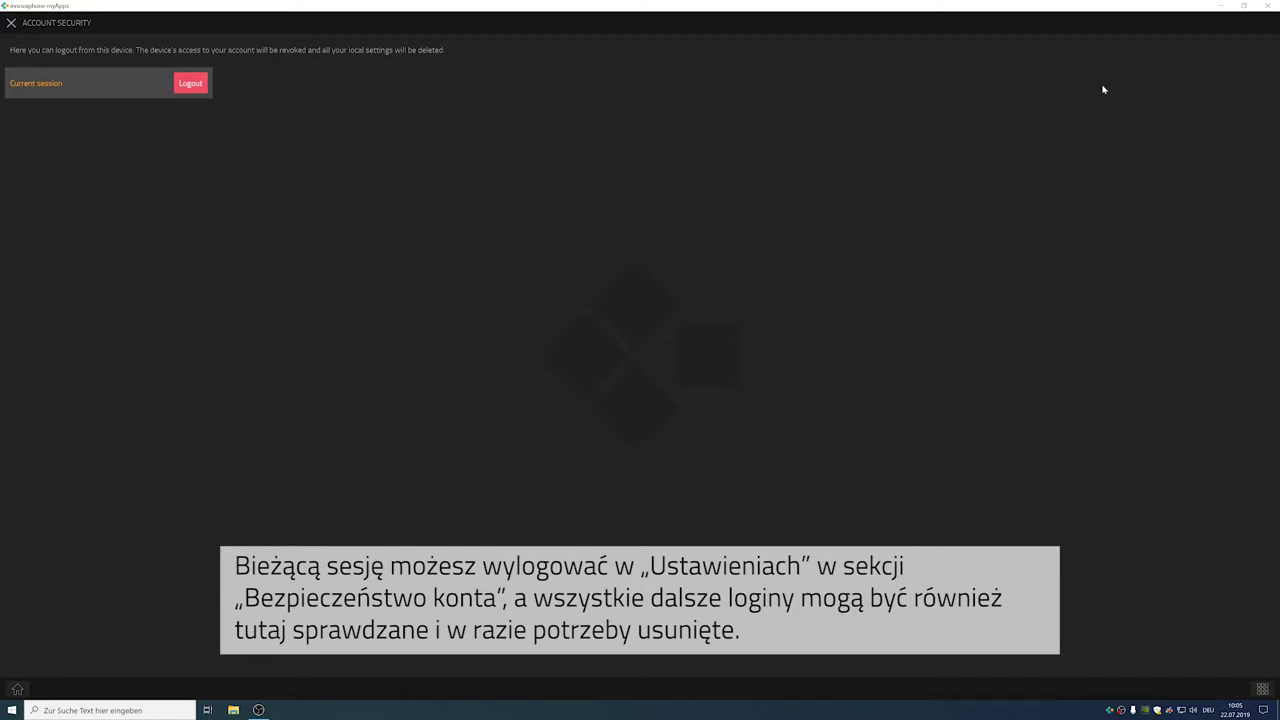
click(10, 23)
Step: View the choices for the default telephony app and abort the selection
click(1268, 28)
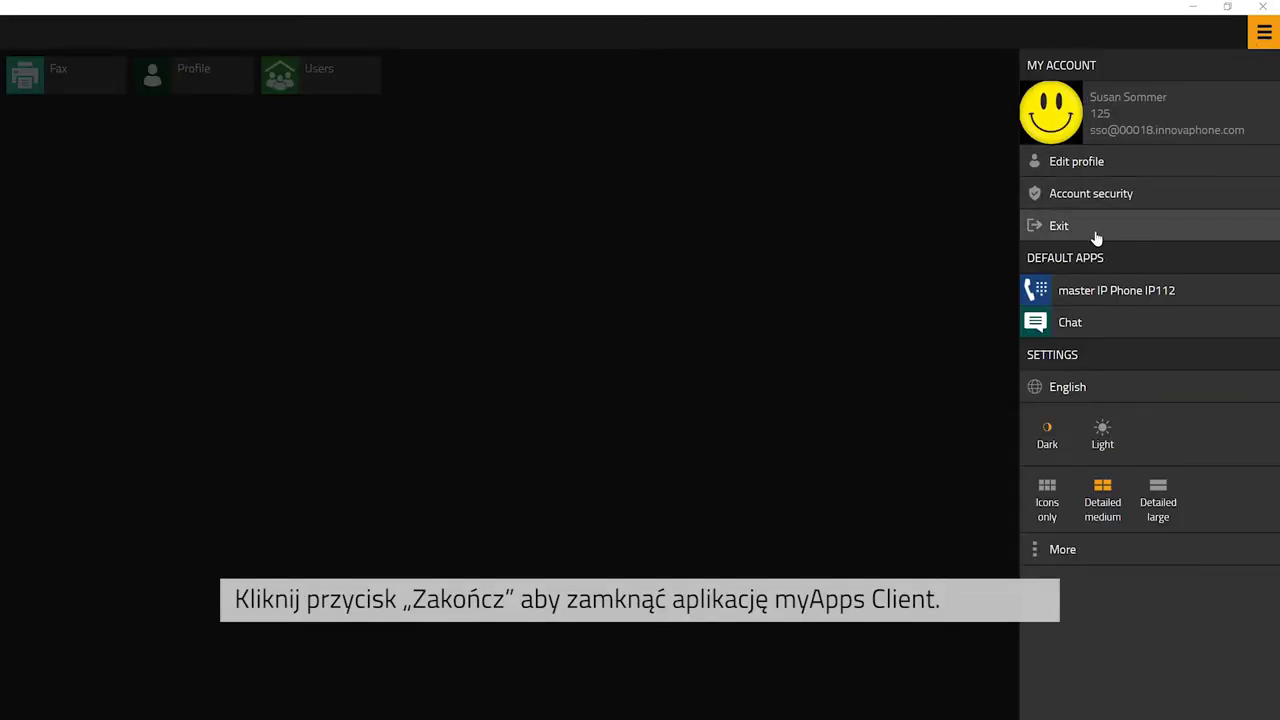
click(1110, 292)
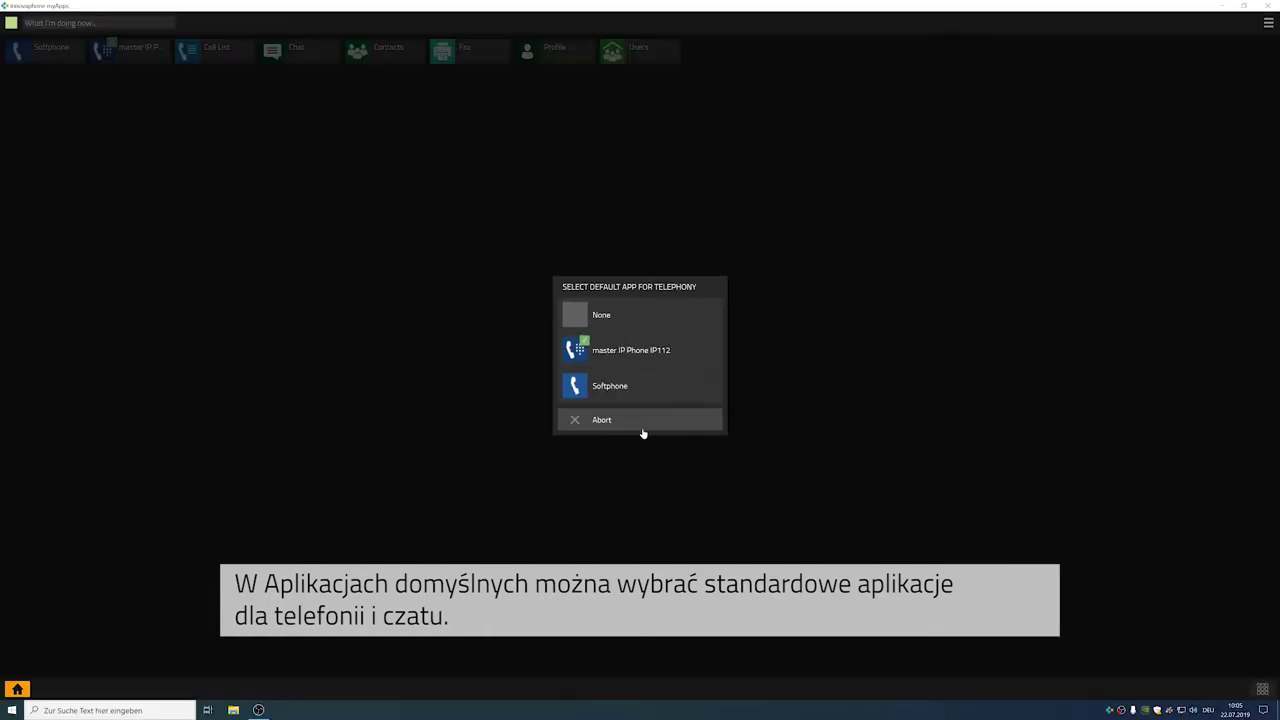
click(642, 424)
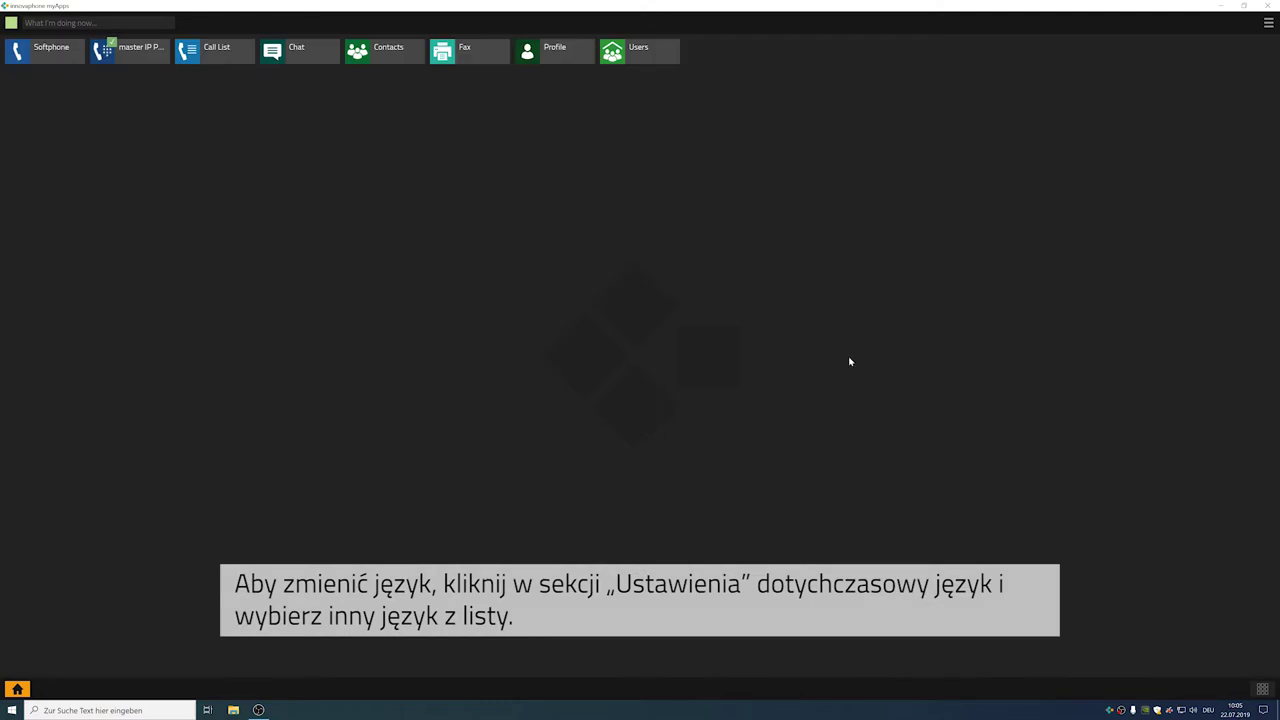
Step: View the available interface languages and abort the language setting
click(1268, 22)
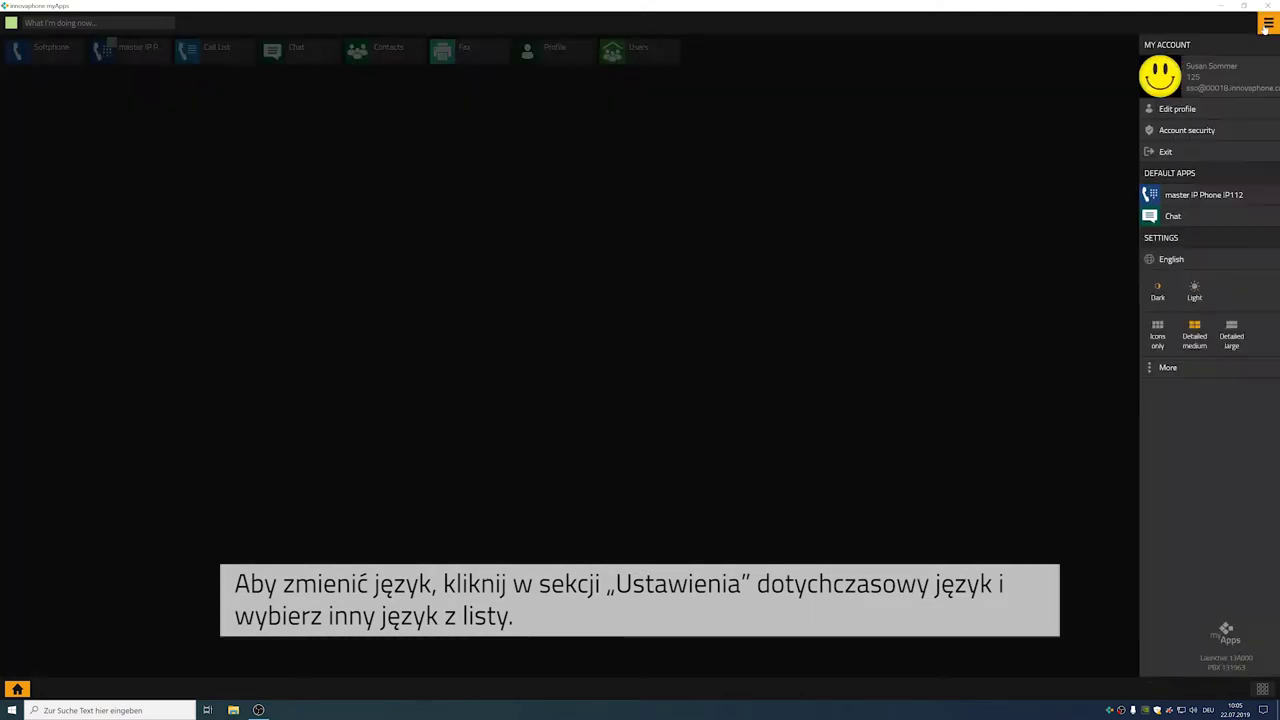
click(1100, 392)
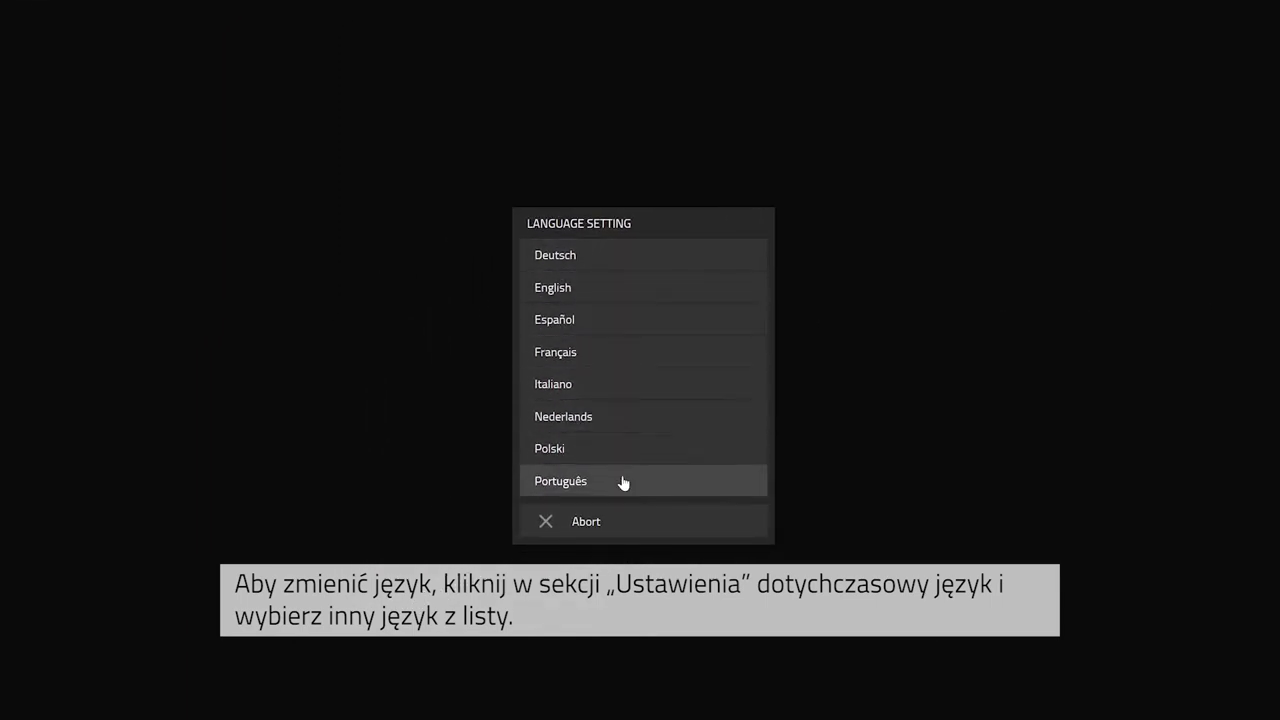
click(623, 526)
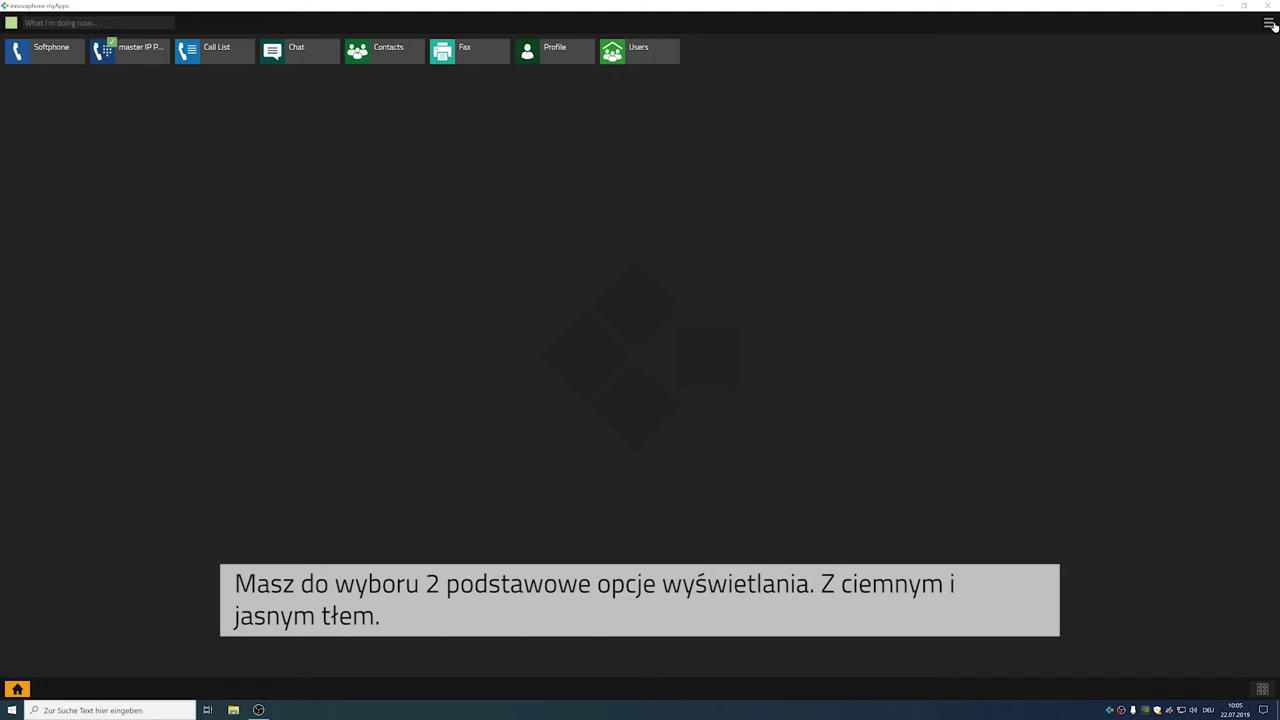
Step: Try the Light display theme and switch back to the Dark theme
click(1266, 25)
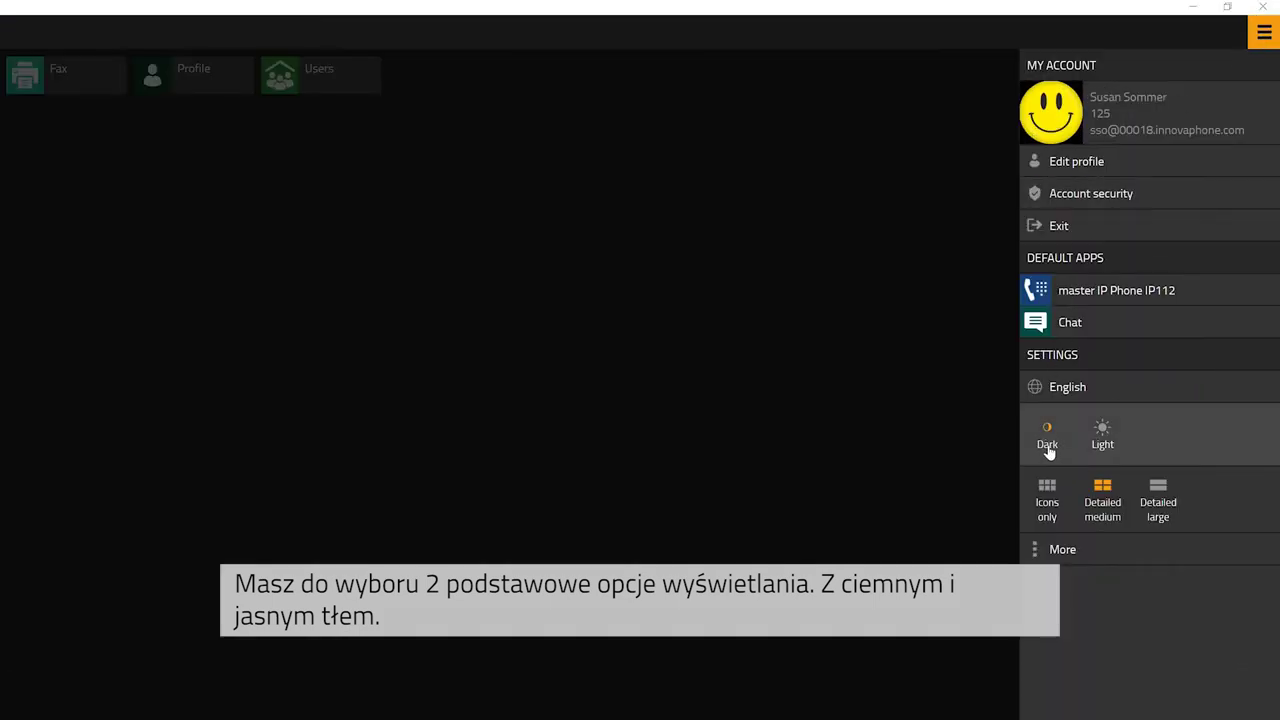
click(1106, 440)
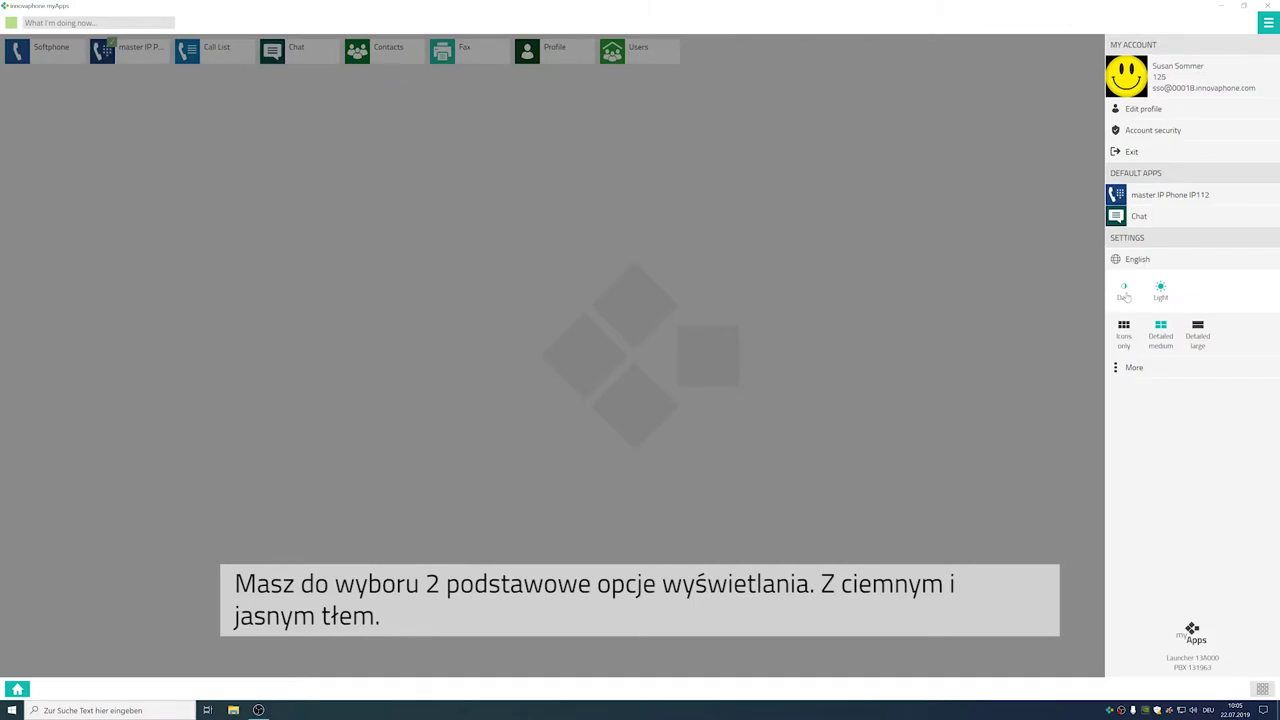
click(1124, 294)
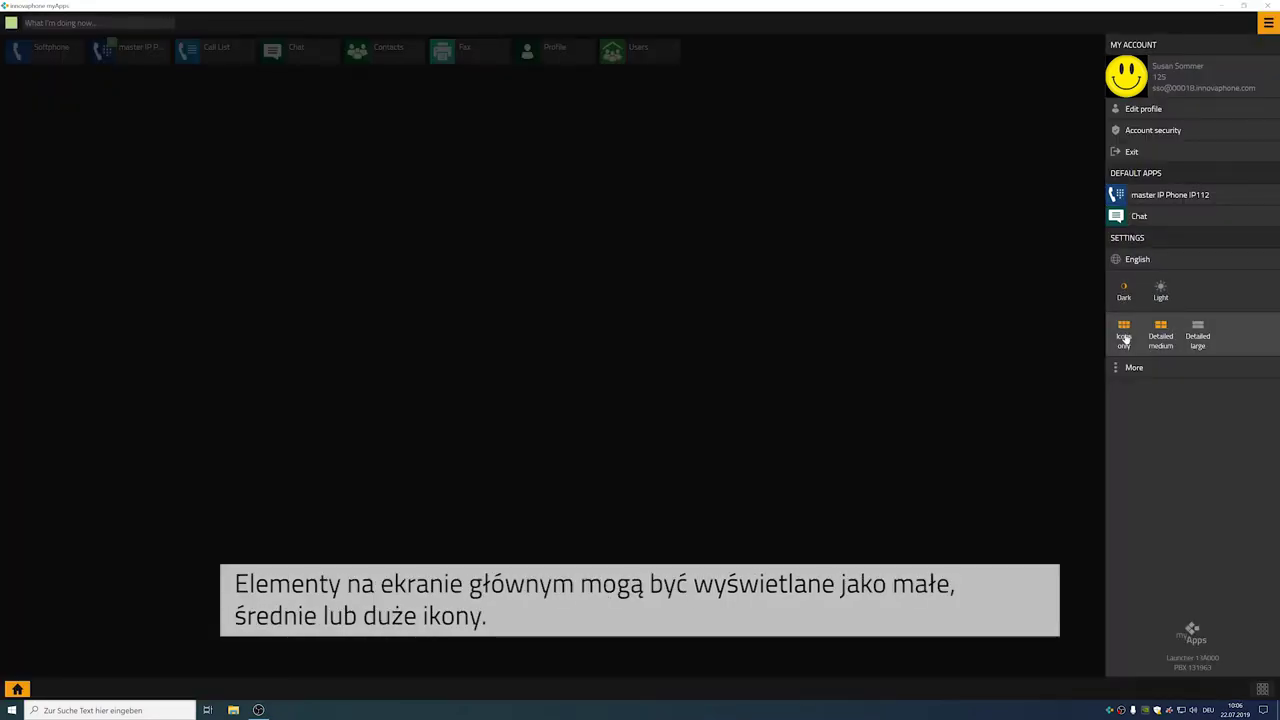
Step: Try the Icons only and Detailed large home screen layouts and return to Detailed medium
click(1124, 338)
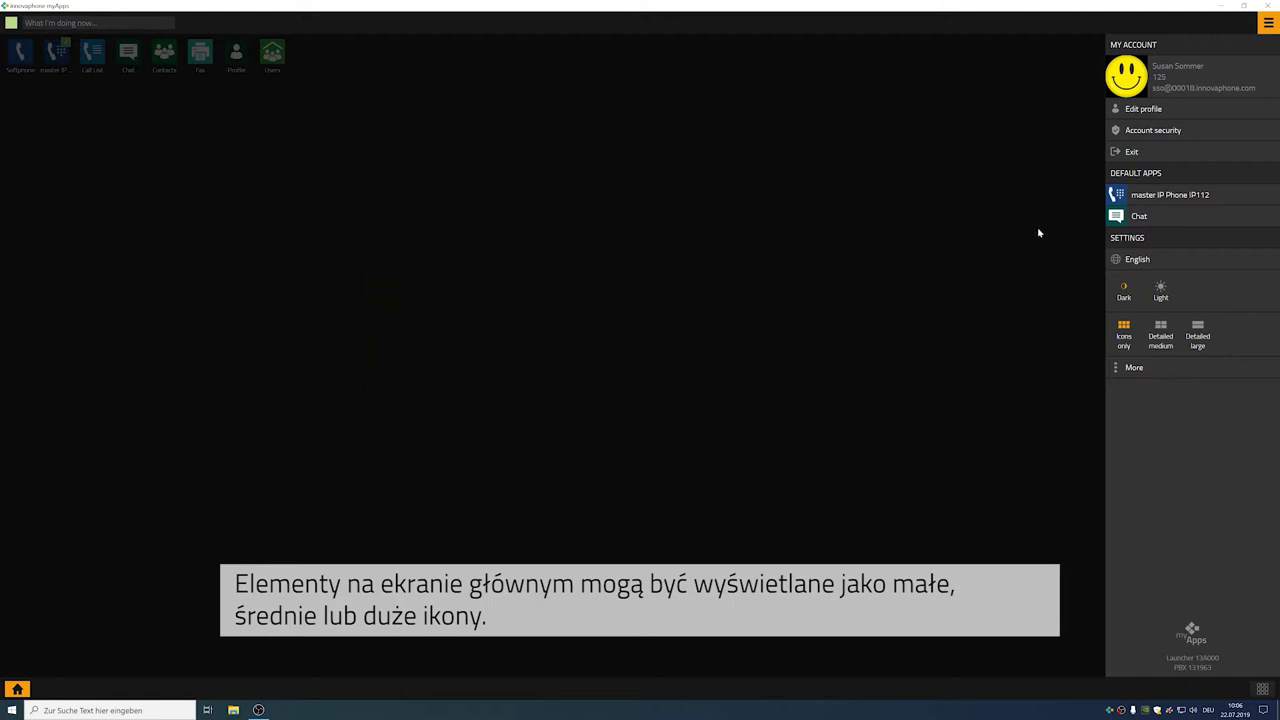
click(1160, 330)
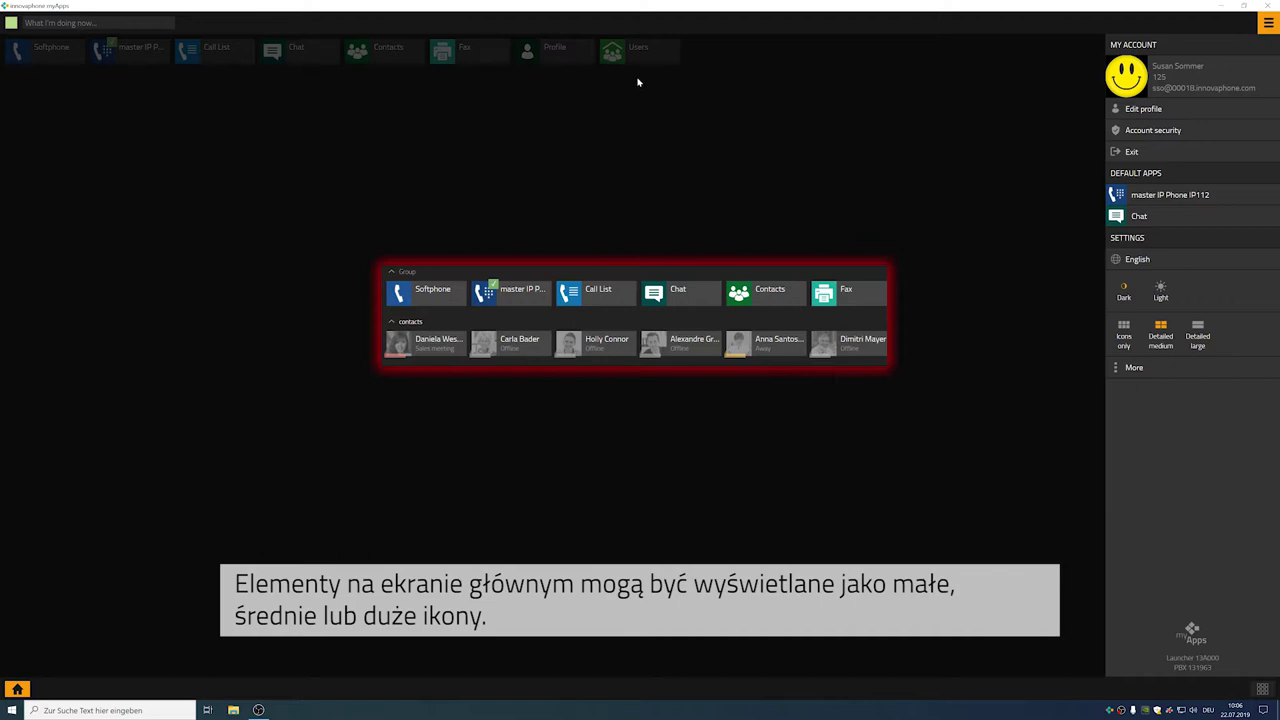
click(1207, 337)
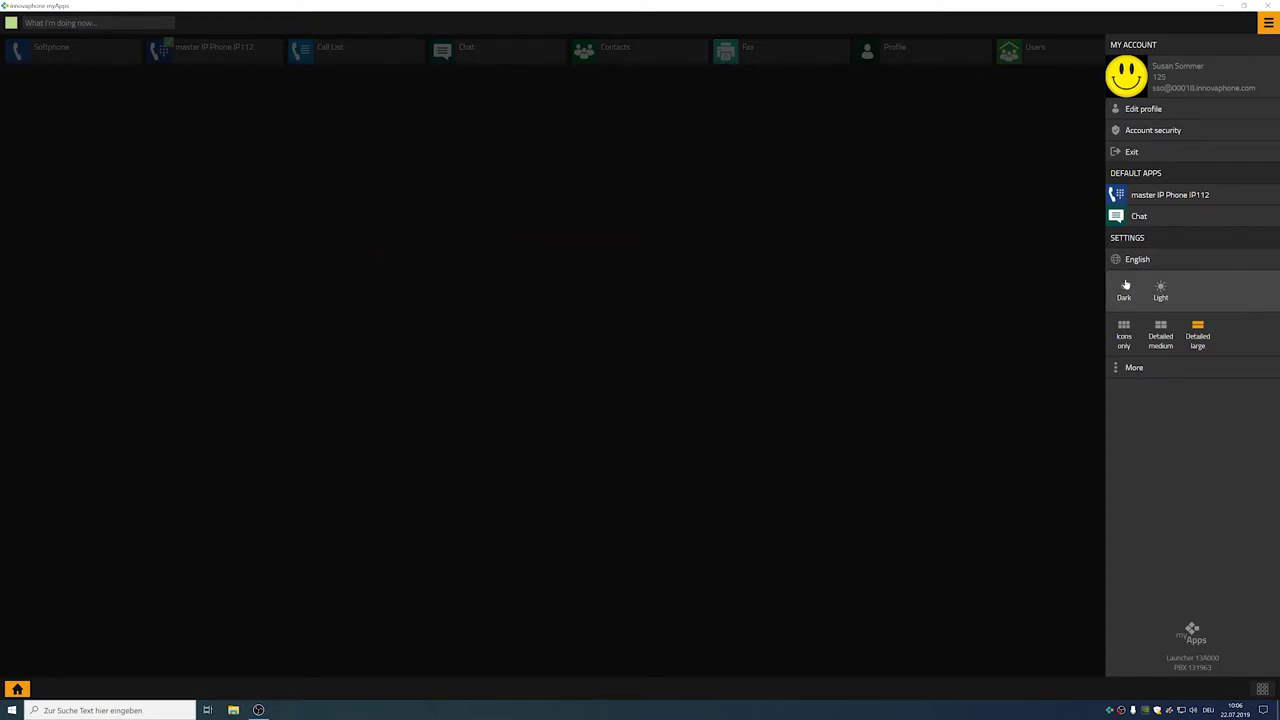
click(1160, 340)
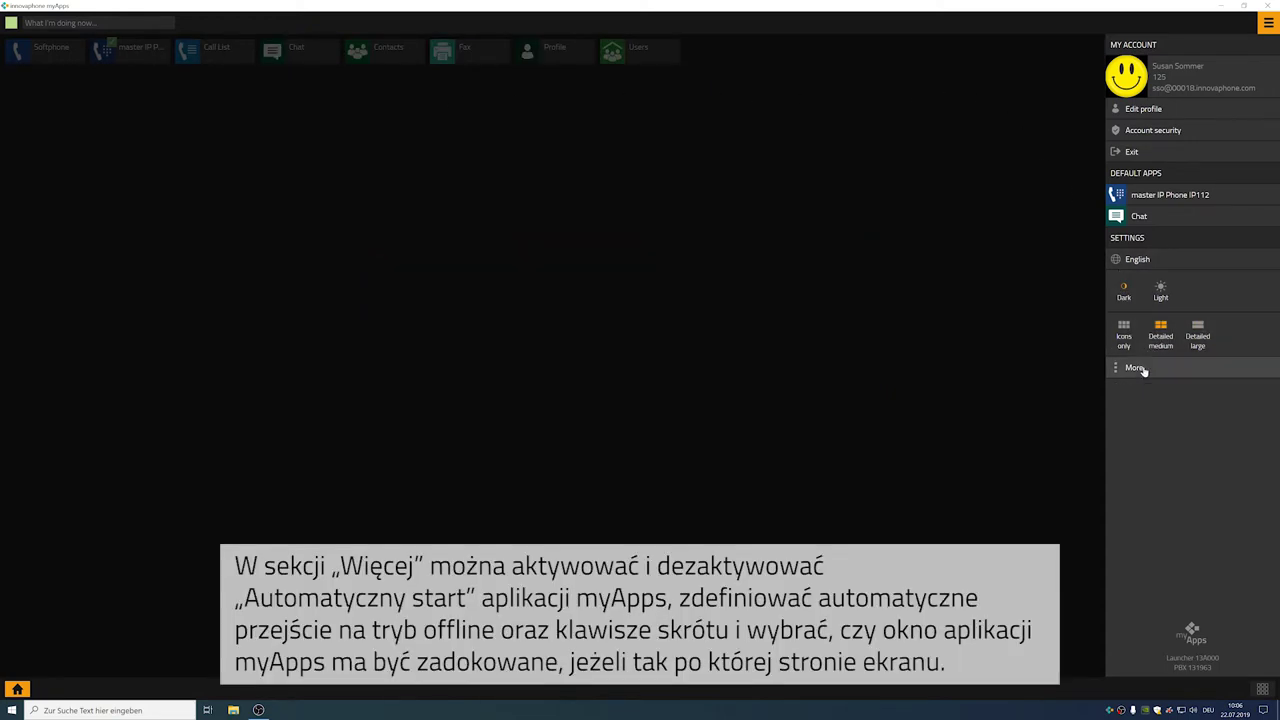
Step: In the additional settings, try docking the window on the left and on the right and return to Normal window
click(1140, 368)
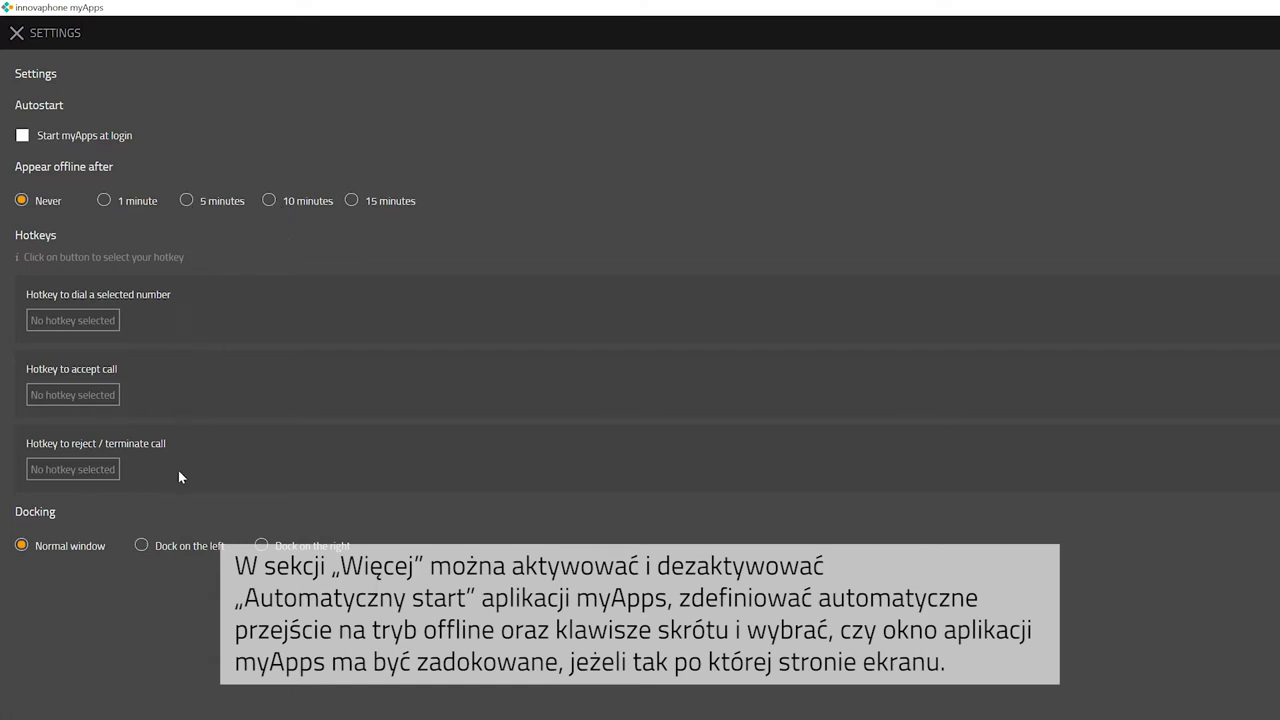
click(141, 545)
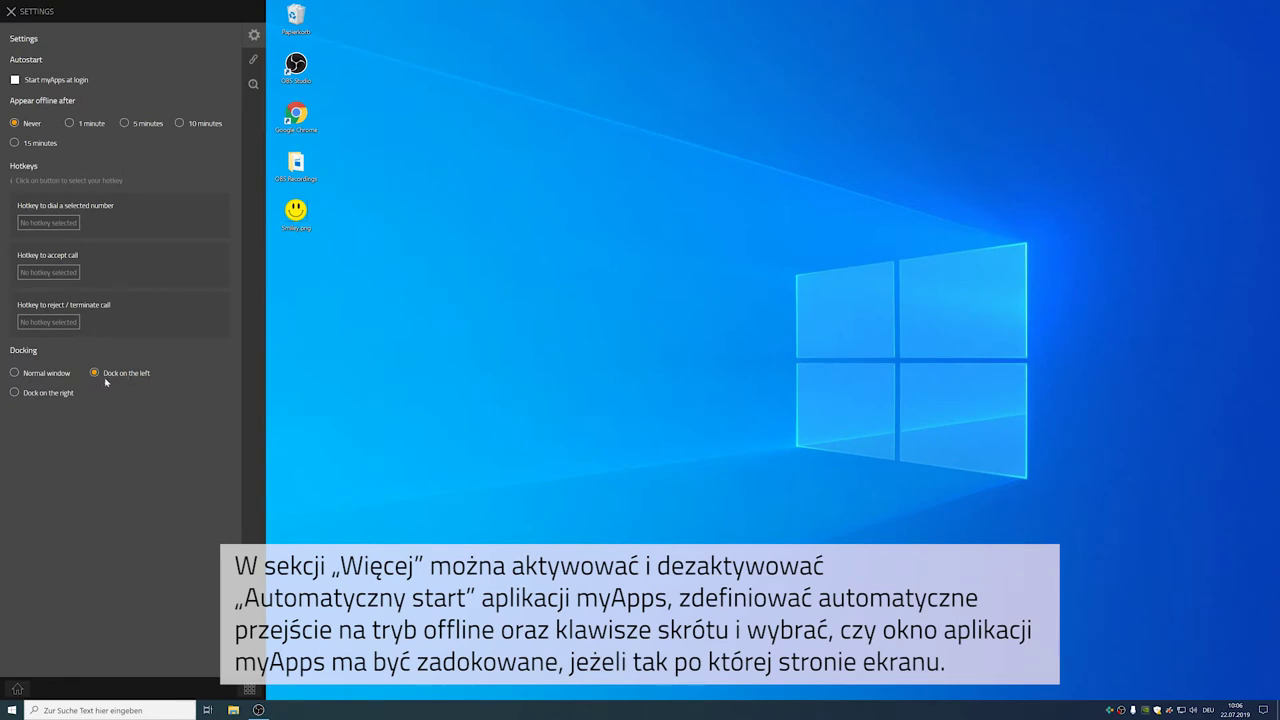
click(40, 394)
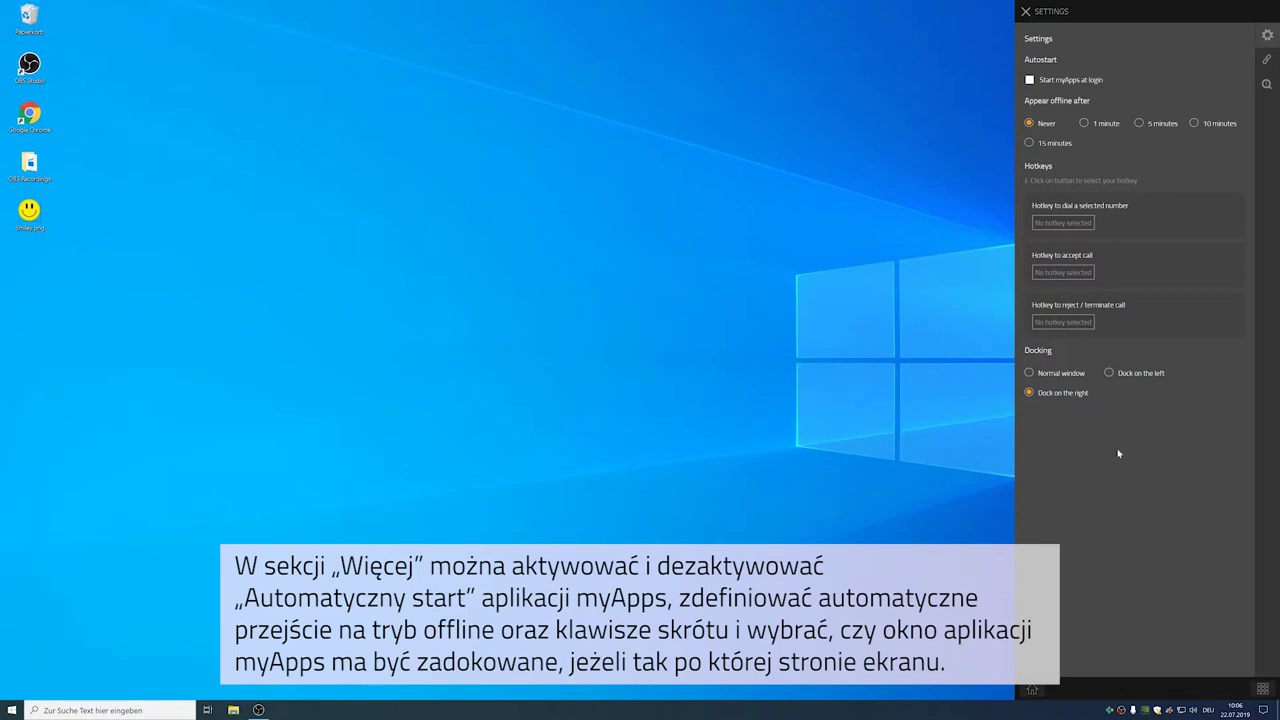
click(1053, 375)
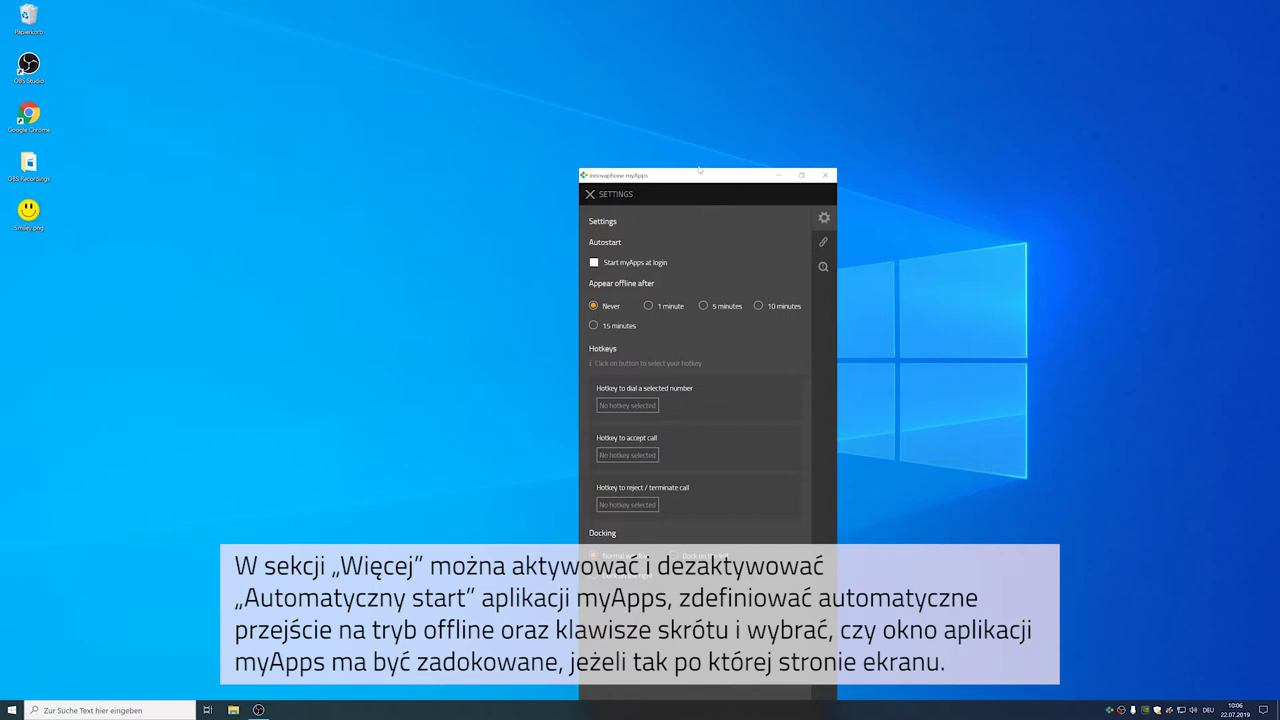
Step: Restore the myApps window to full-screen size and close the settings page
drag(700, 182, 645, 180)
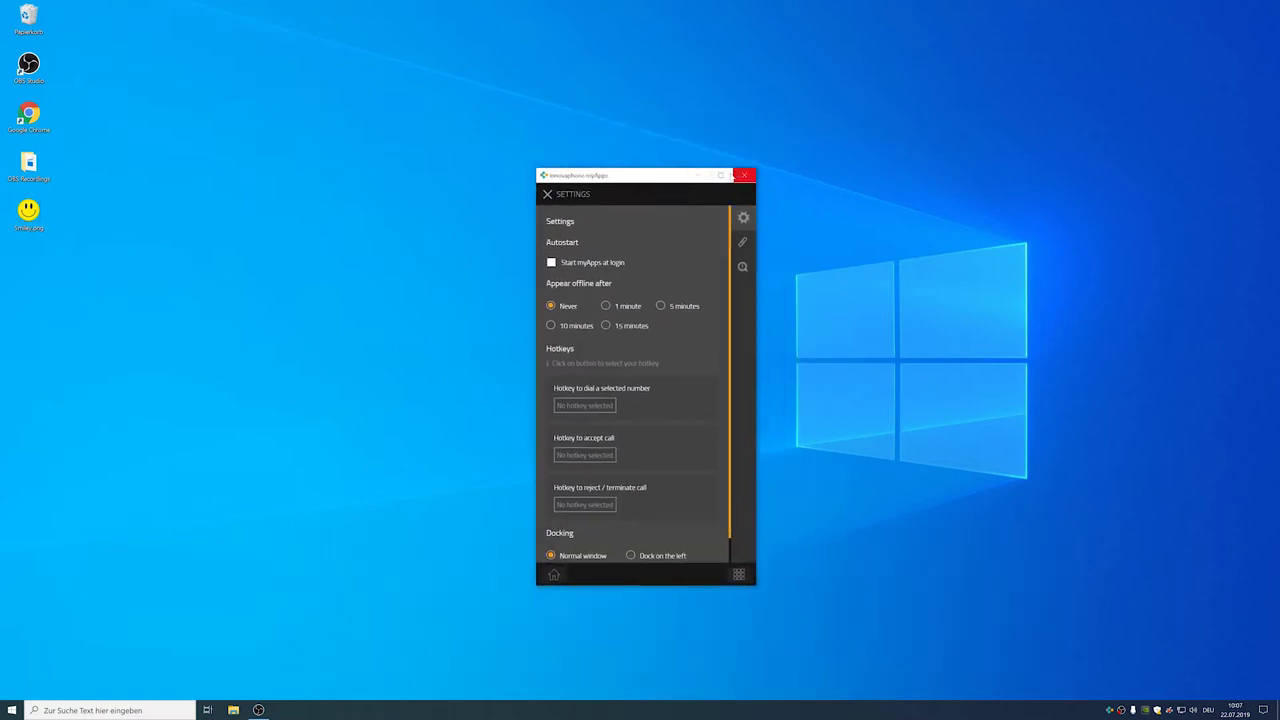
click(722, 176)
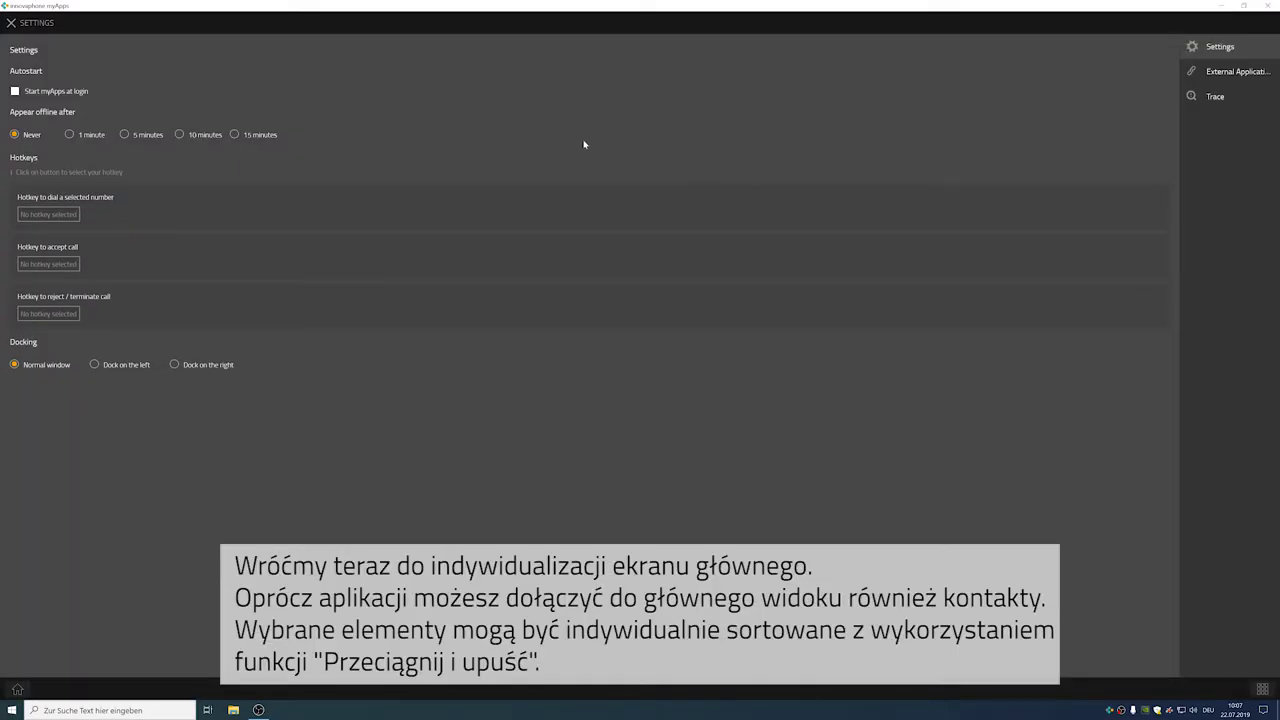
click(11, 23)
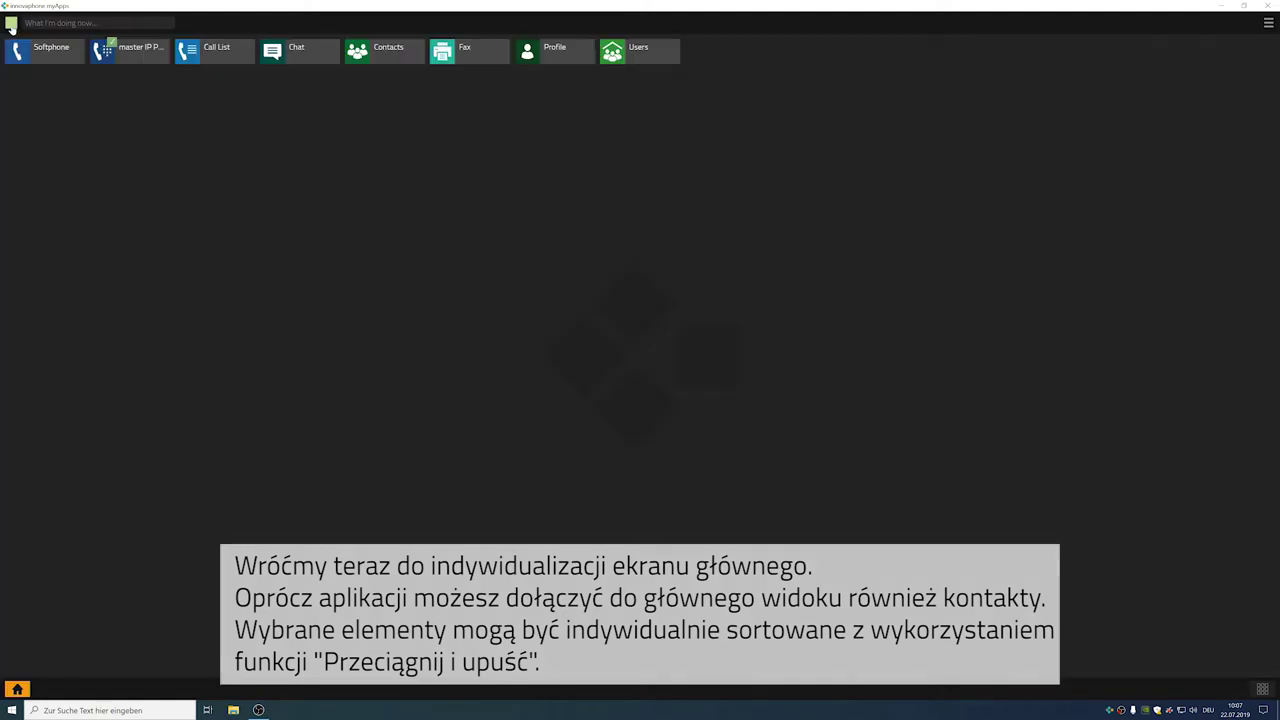
Step: In the Users app, add ten of the users with portrait photos to the home screen
click(631, 56)
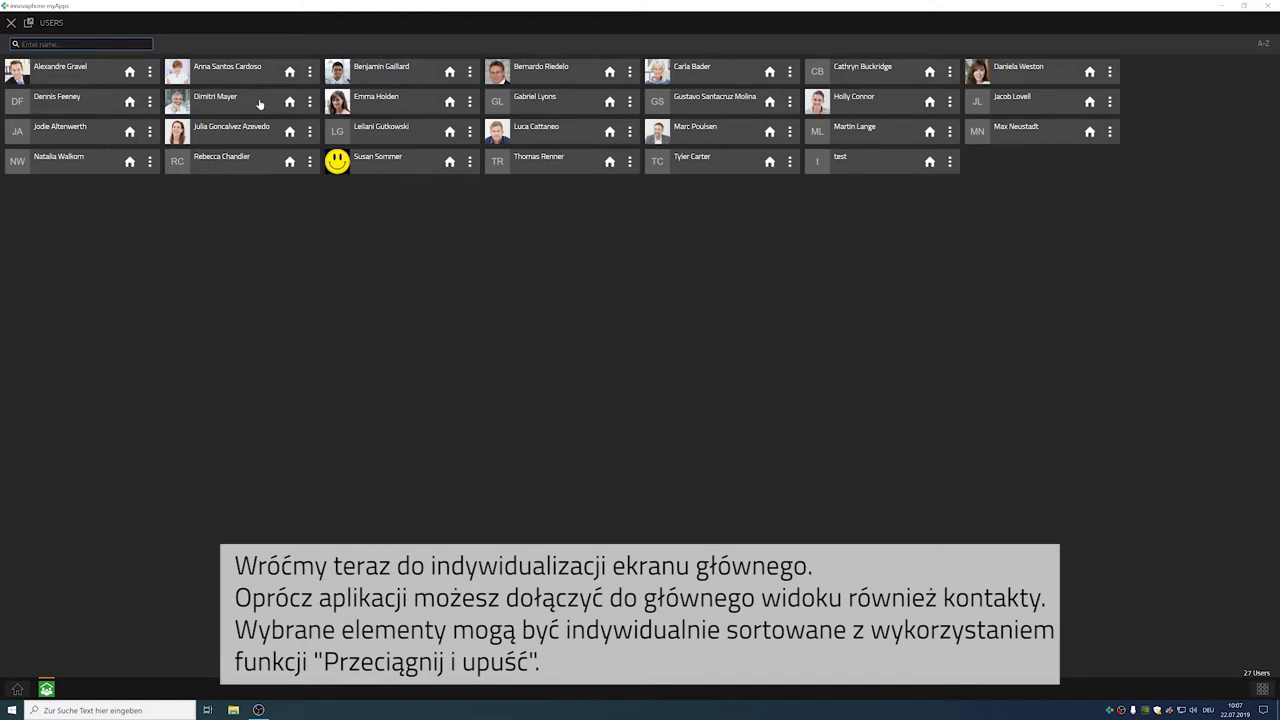
click(129, 73)
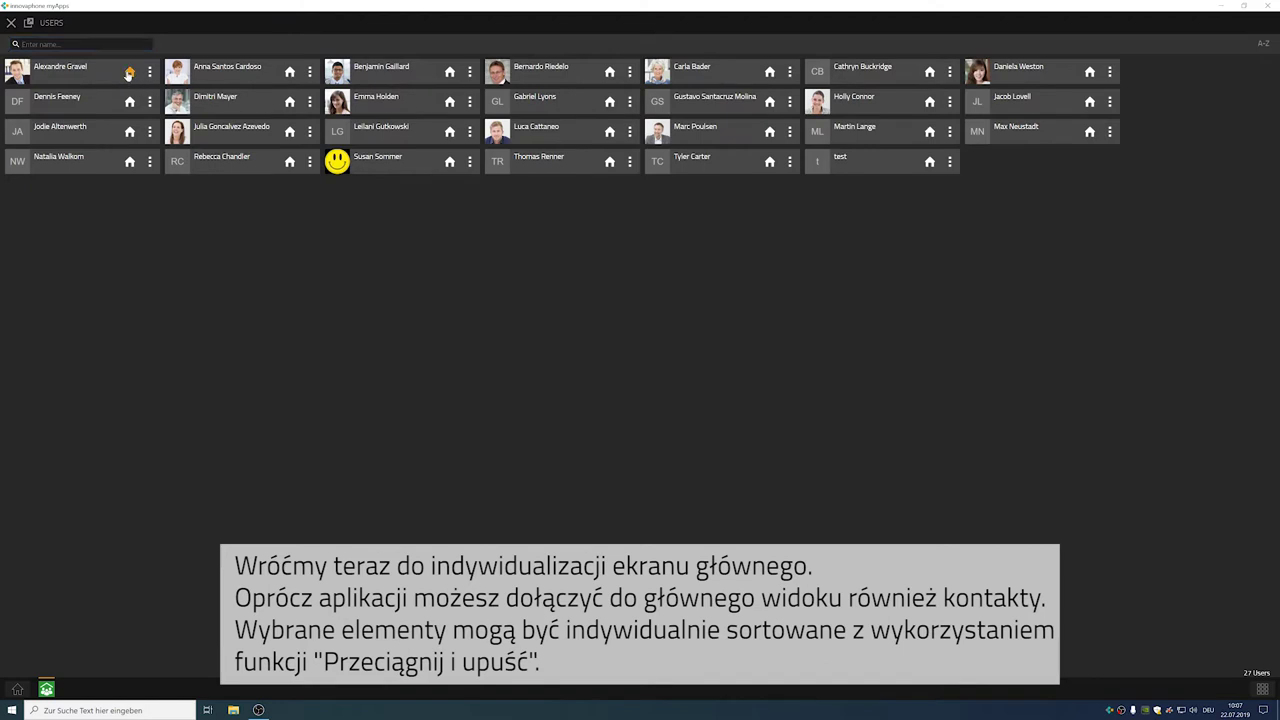
click(290, 72)
click(290, 102)
click(290, 132)
click(449, 102)
click(449, 72)
click(609, 132)
click(769, 72)
click(929, 102)
click(1090, 72)
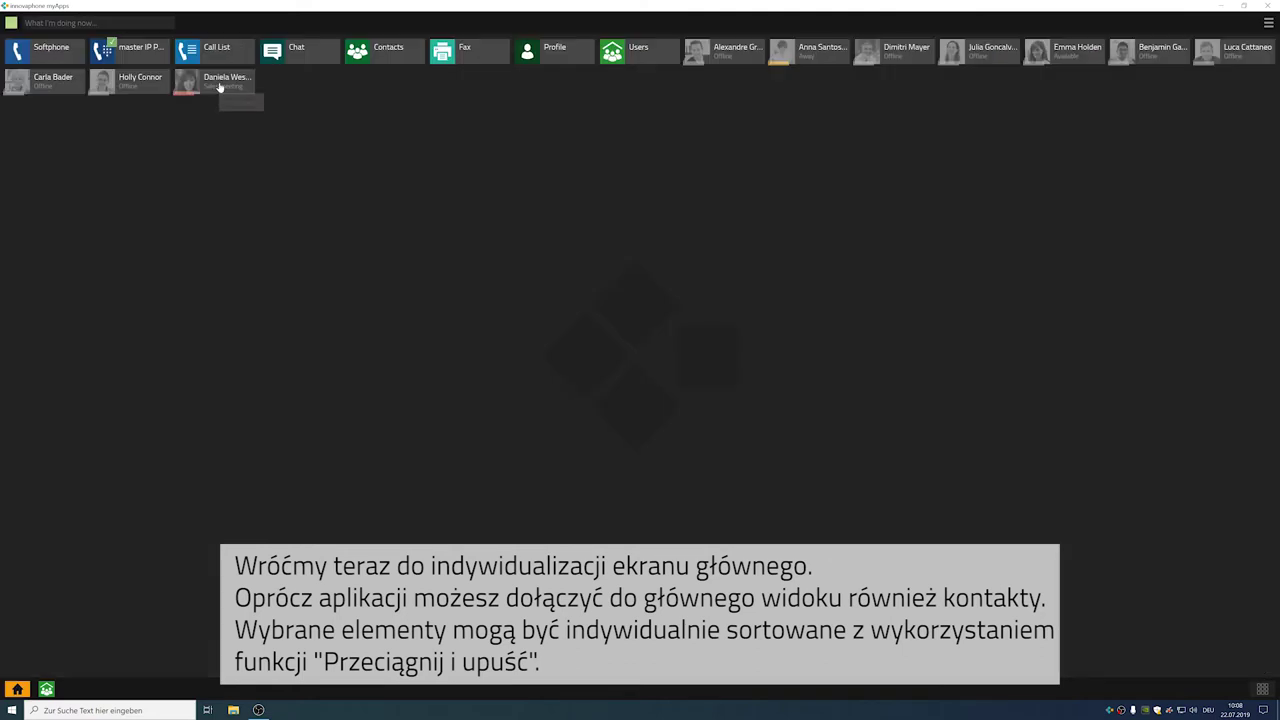
Step: Create a second group below the apps on the home screen and move all ten contact tiles into it
drag(218, 100, 191, 200)
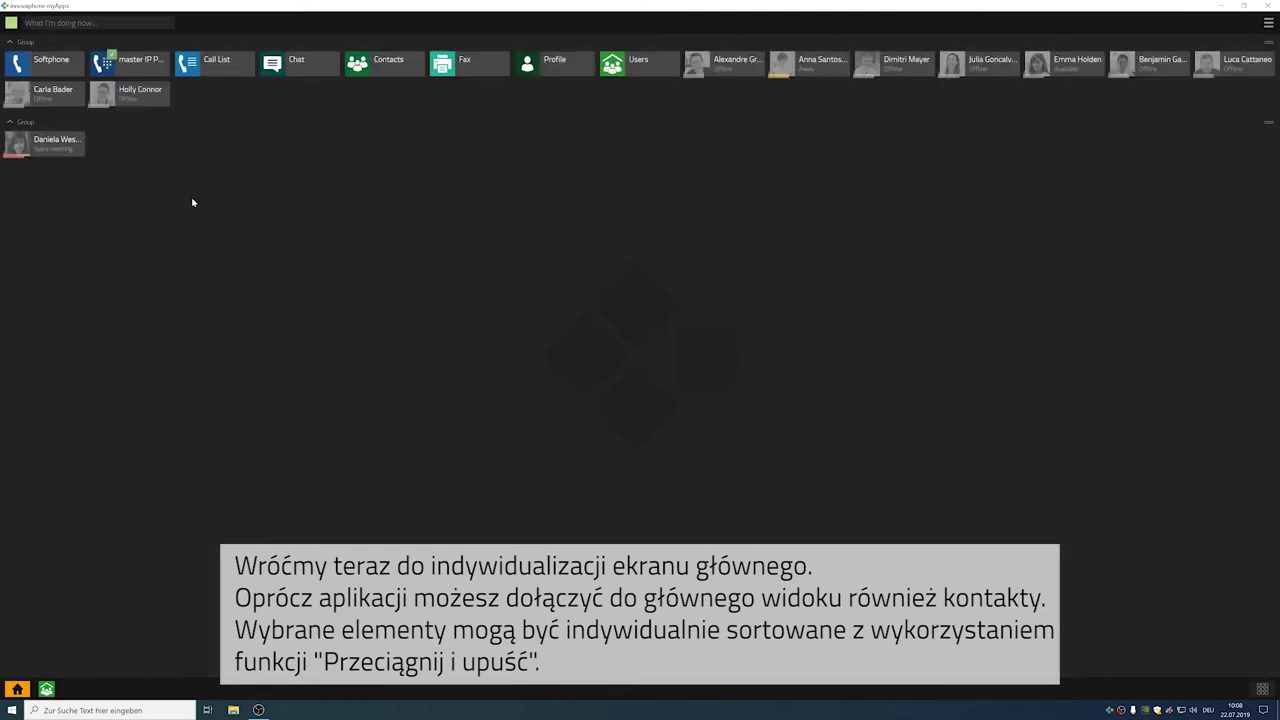
drag(65, 100, 138, 158)
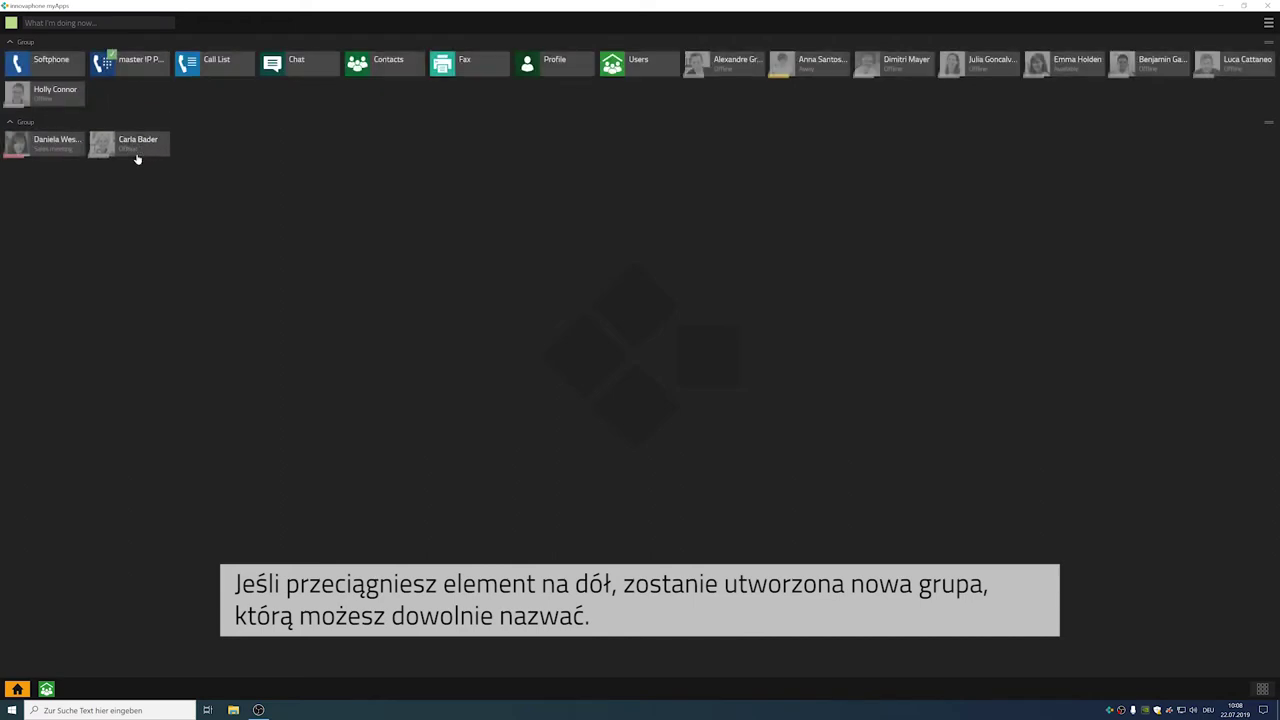
drag(54, 90, 252, 116)
drag(686, 76, 470, 123)
drag(757, 58, 457, 120)
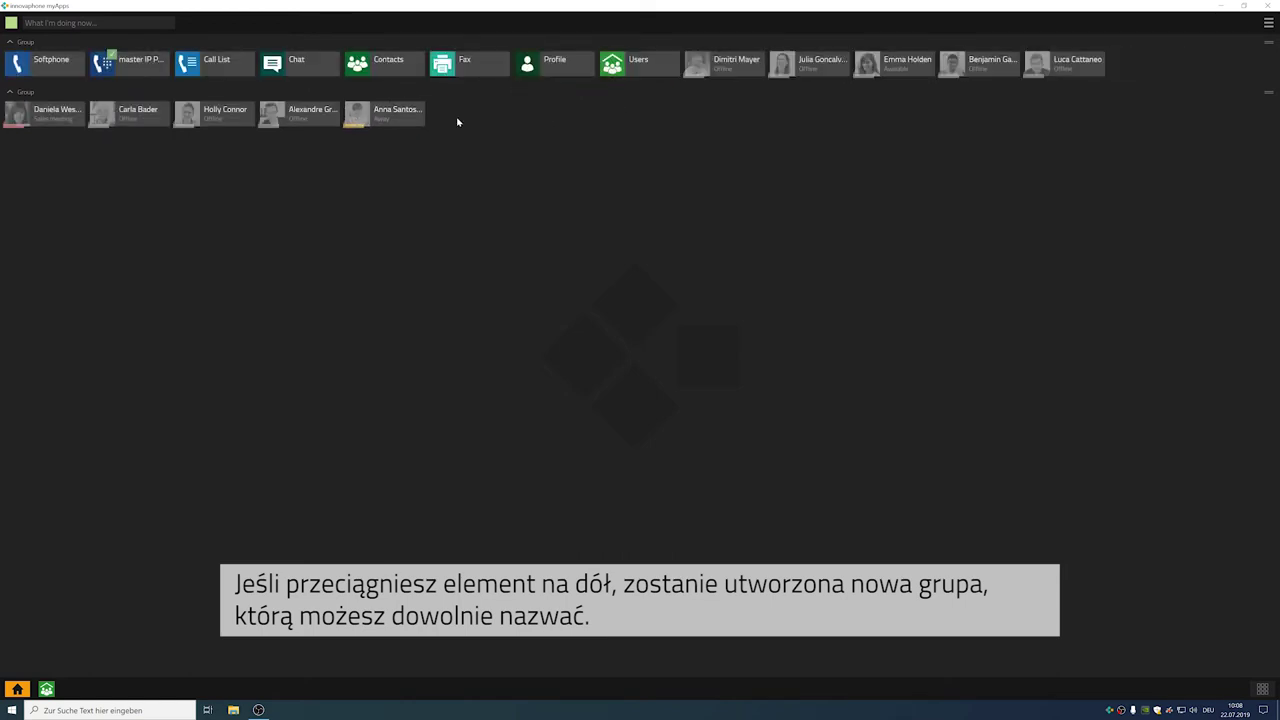
drag(722, 68, 548, 124)
drag(743, 75, 745, 116)
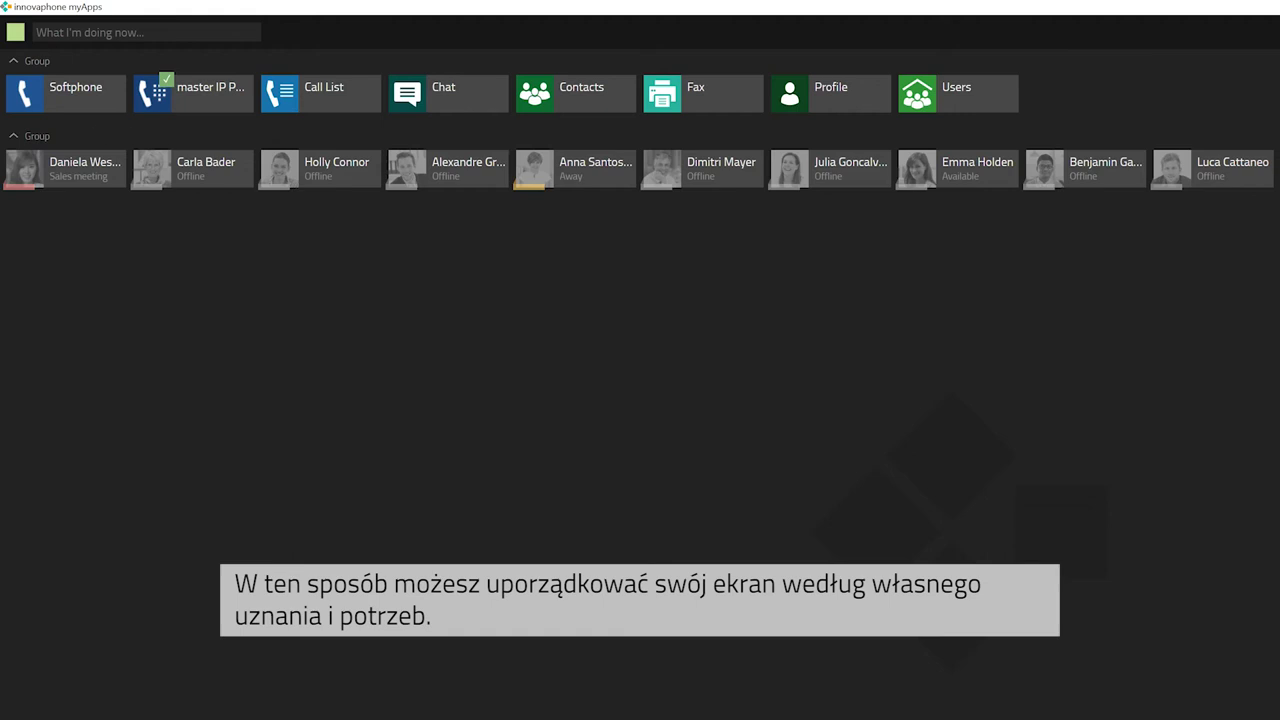
Step: Name the contact tiles' group "contacts" and try reordering the home screen groups
text(contac)
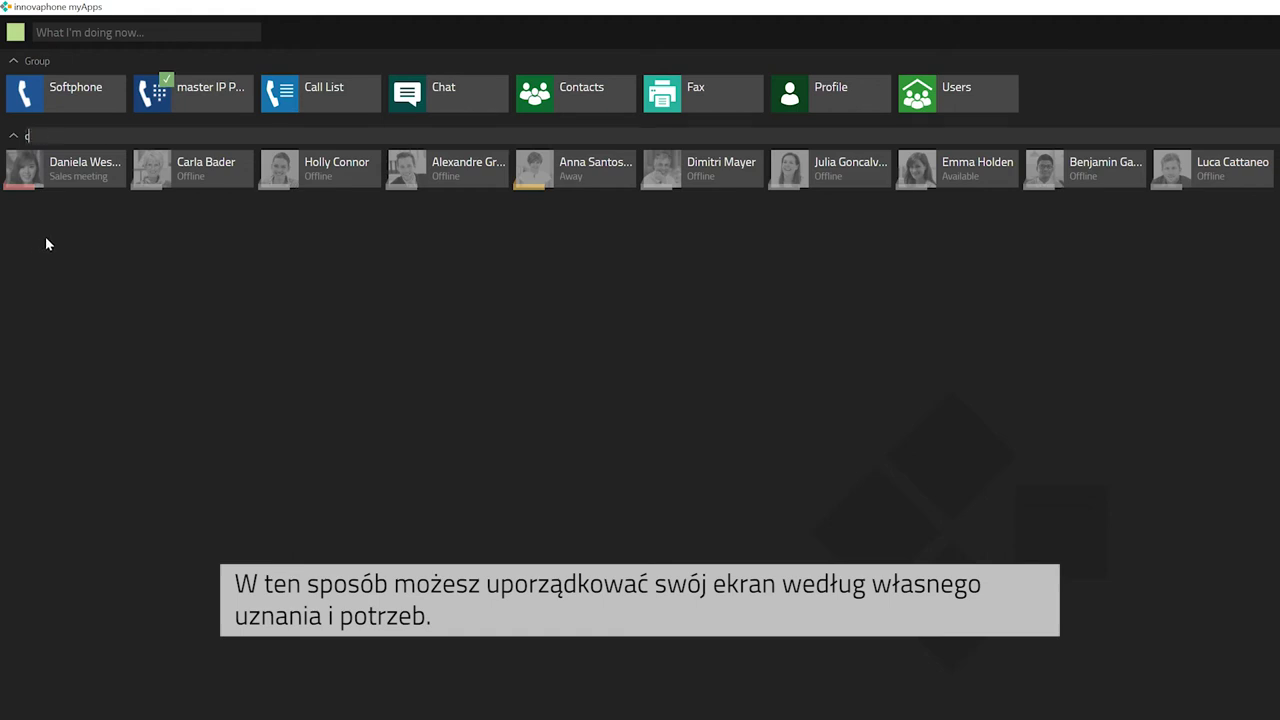
text(ts)
key(Return)
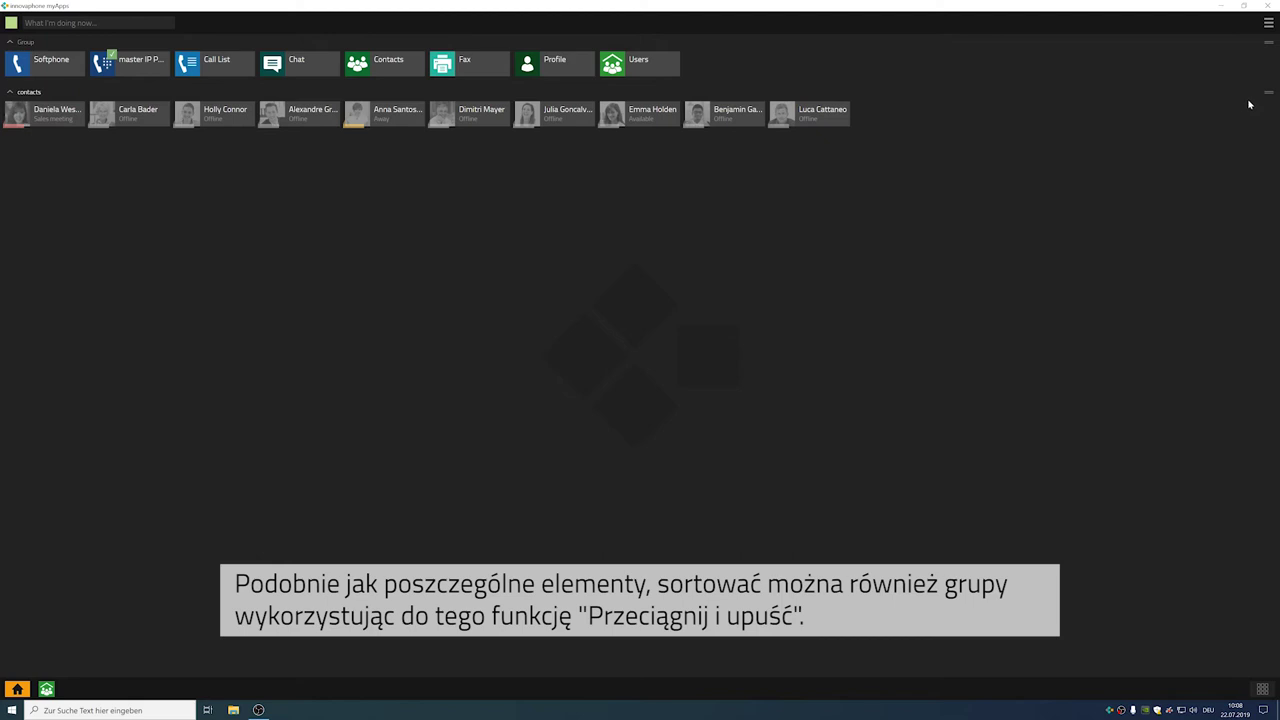
drag(1268, 92, 1273, 120)
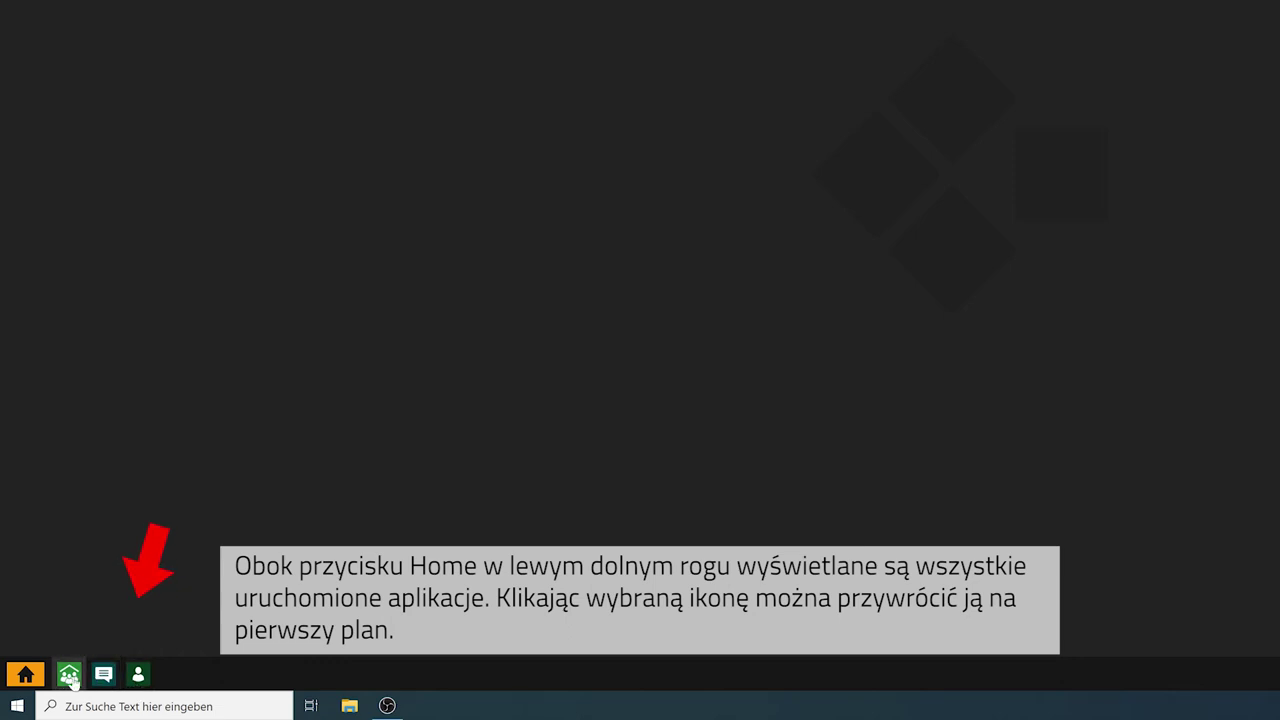
Step: Bring the running Chat app to the foreground and close it
click(103, 675)
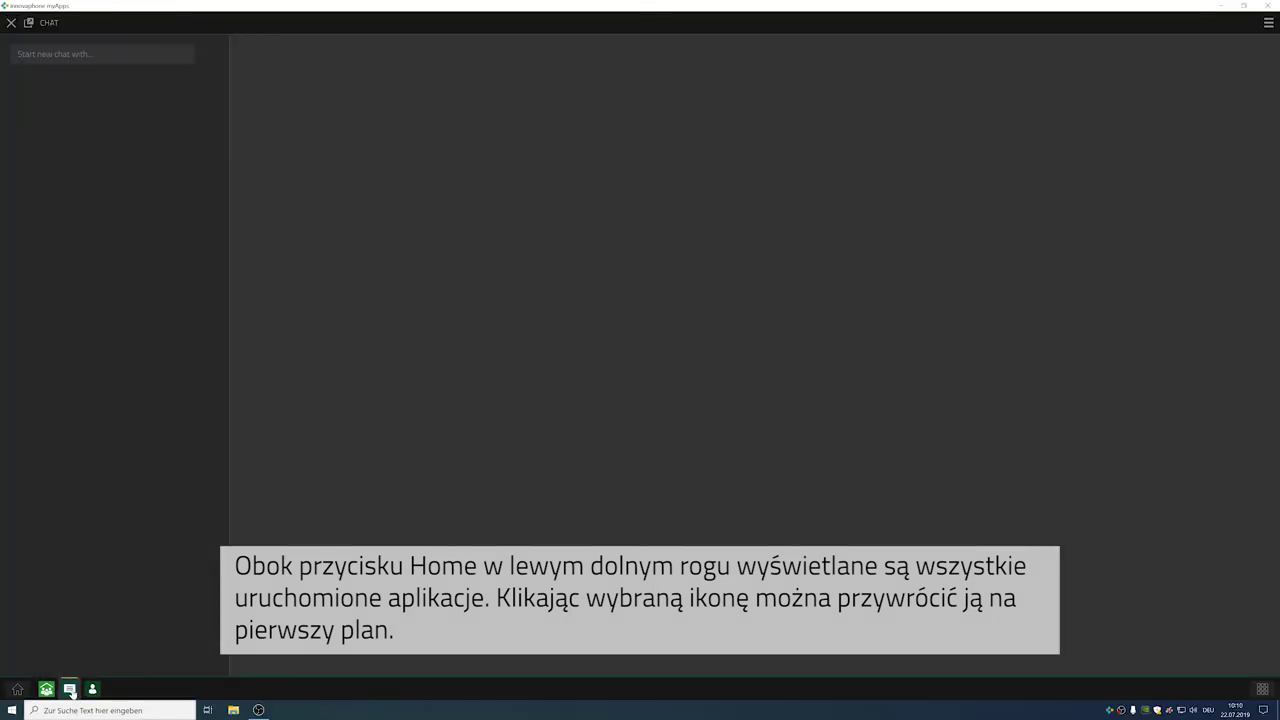
click(10, 23)
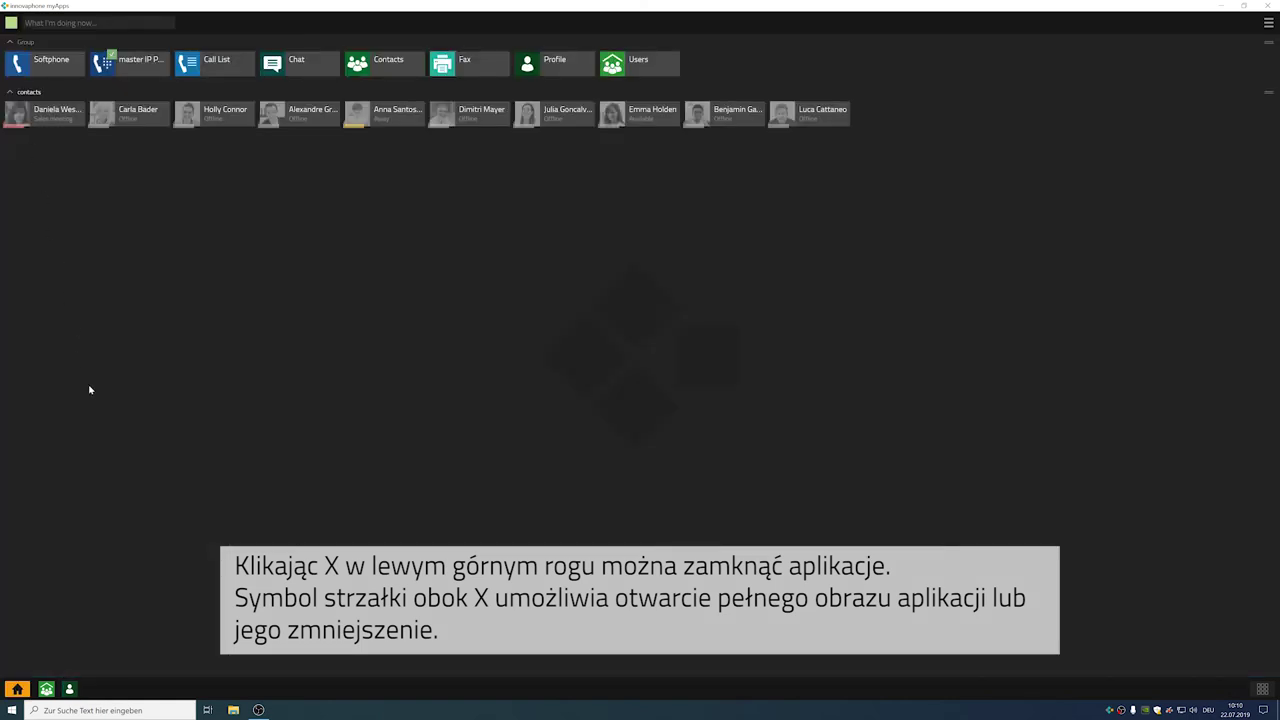
Step: Detach the running Users app into its own window, return it to the main window and close it
click(46, 689)
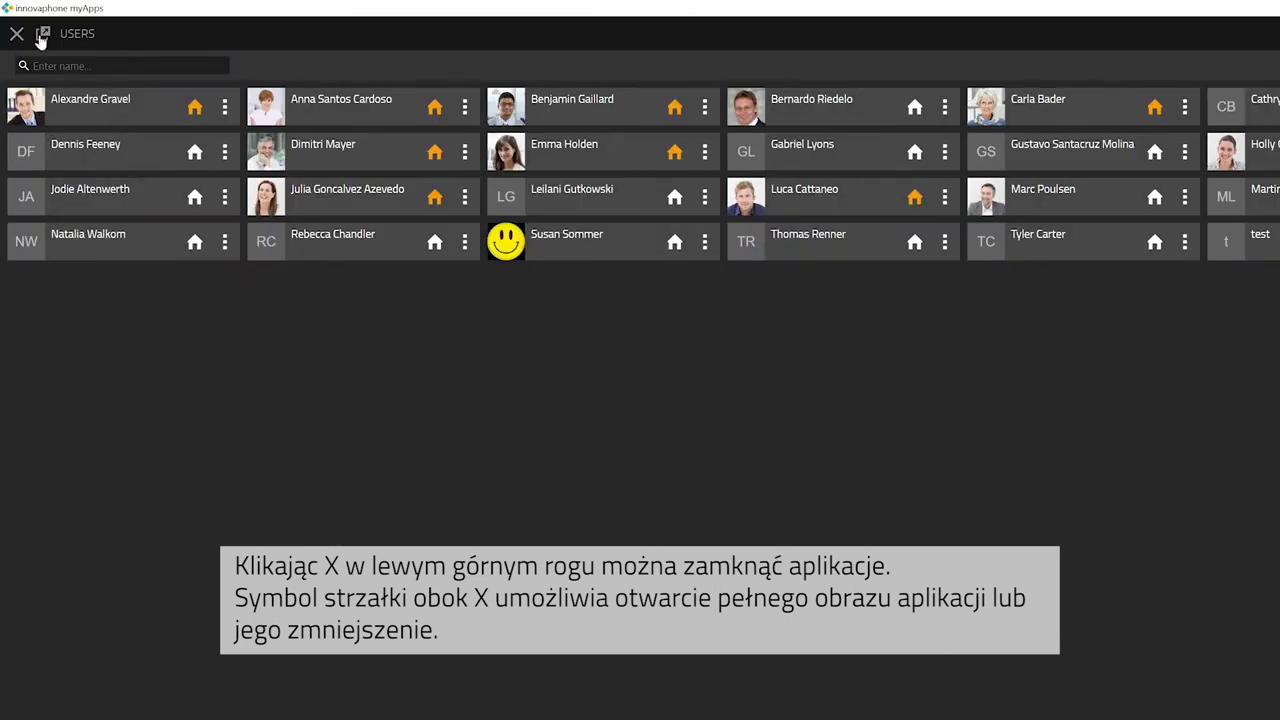
click(42, 34)
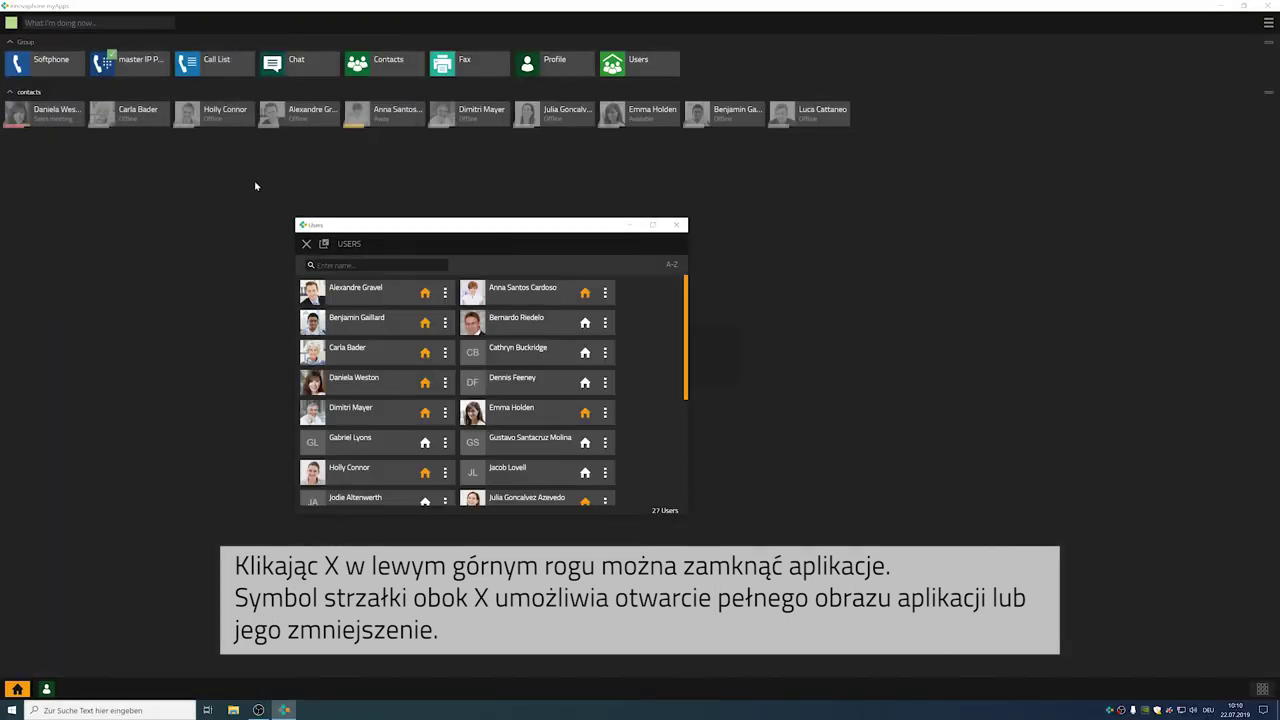
drag(381, 224, 443, 237)
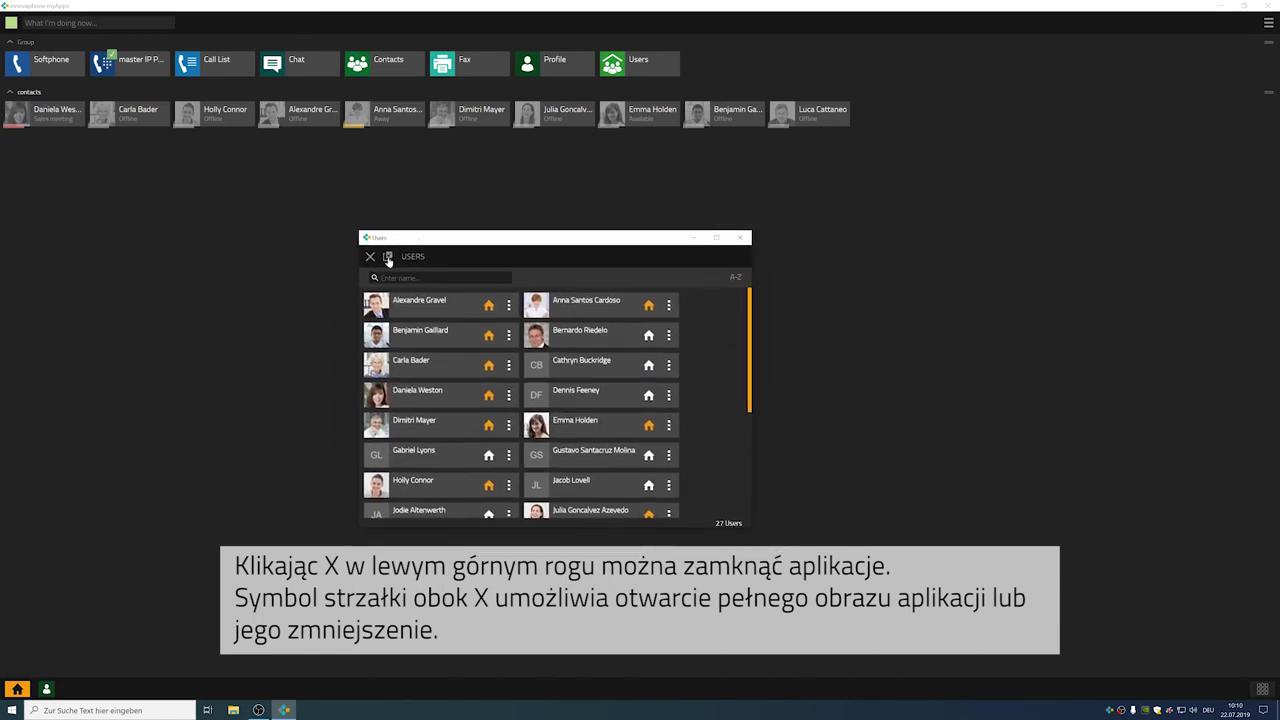
click(387, 257)
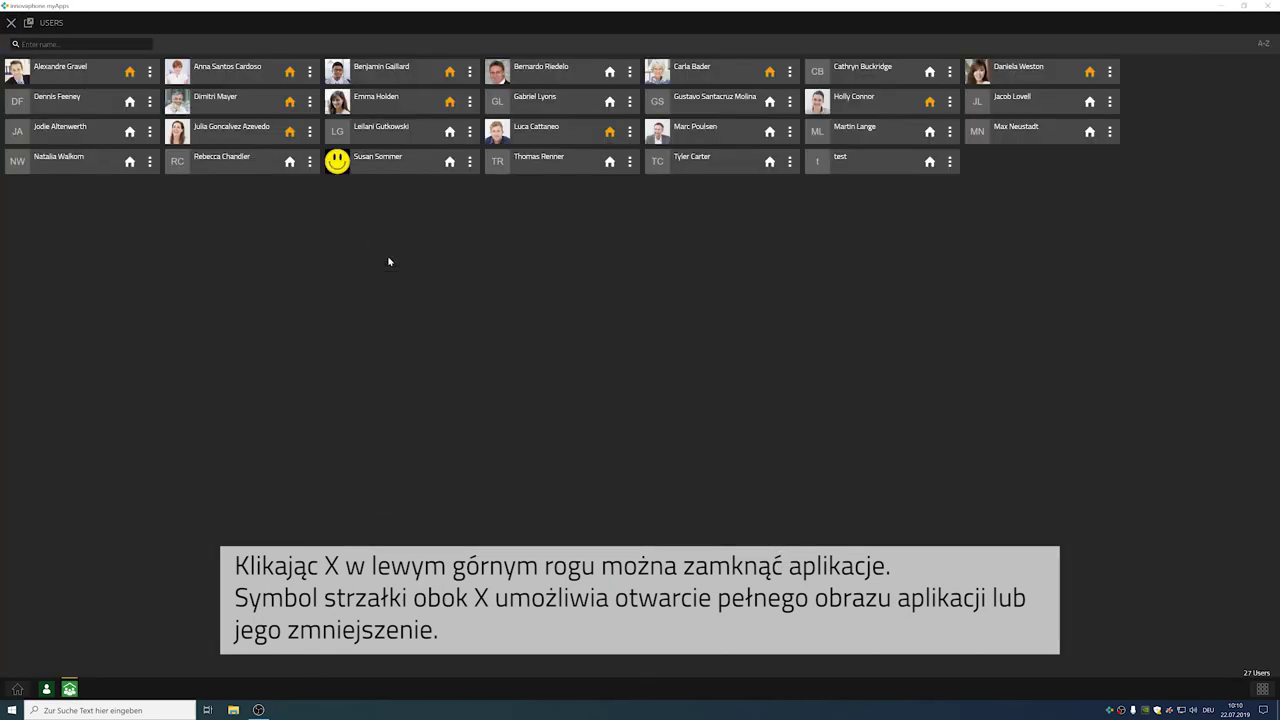
click(10, 23)
Step: Set the presence to Busy with the note "meeting"
click(10, 23)
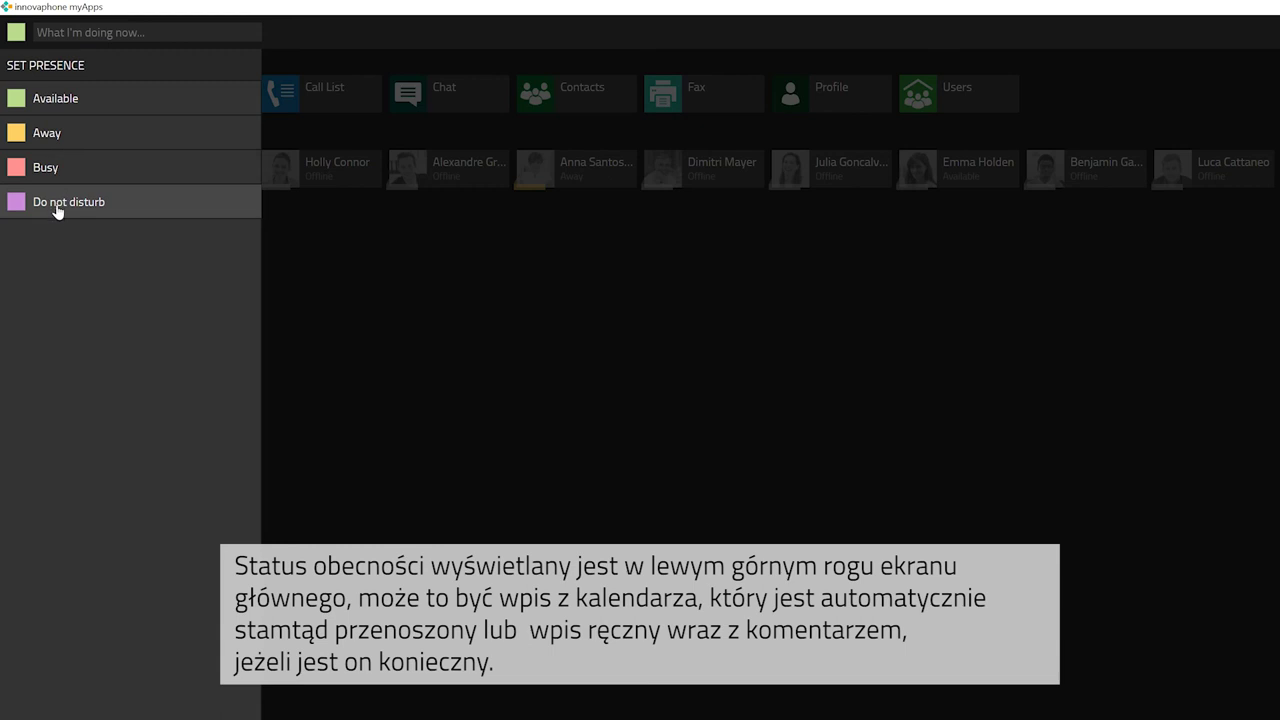
click(57, 172)
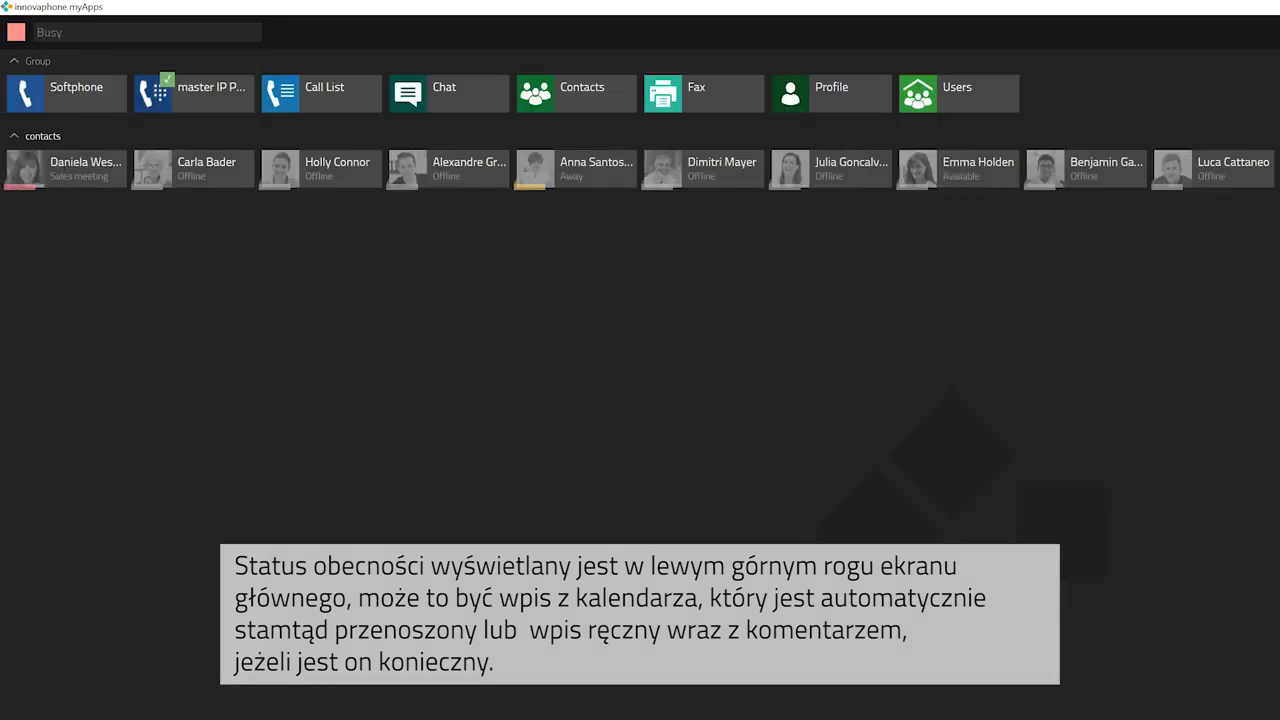
text(meeting)
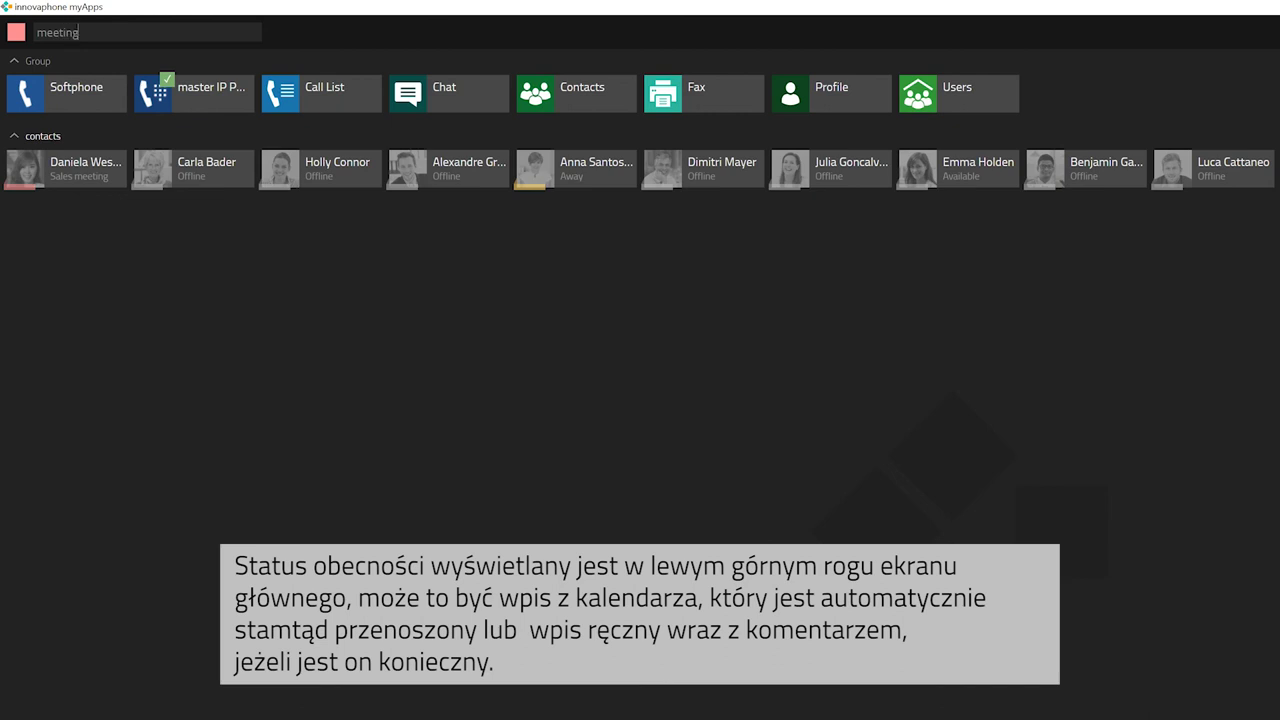